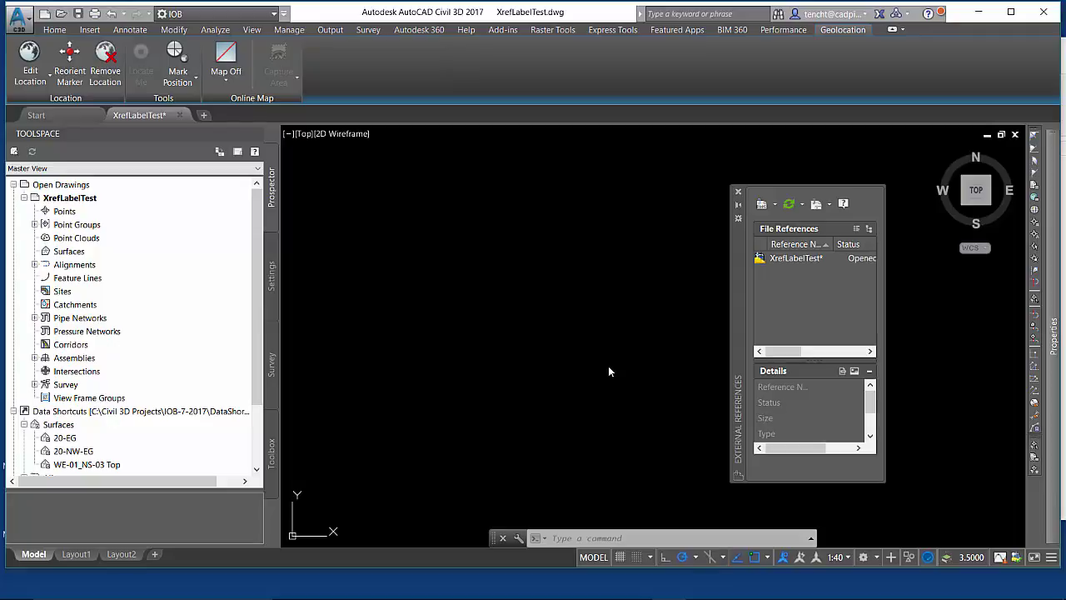
Overlay XrefSource.dwg into the drawing, located using its geographic data
{"action": "left_click", "coordinate": [774, 204]}
{"action": "left_click", "coordinate": [797, 220]}
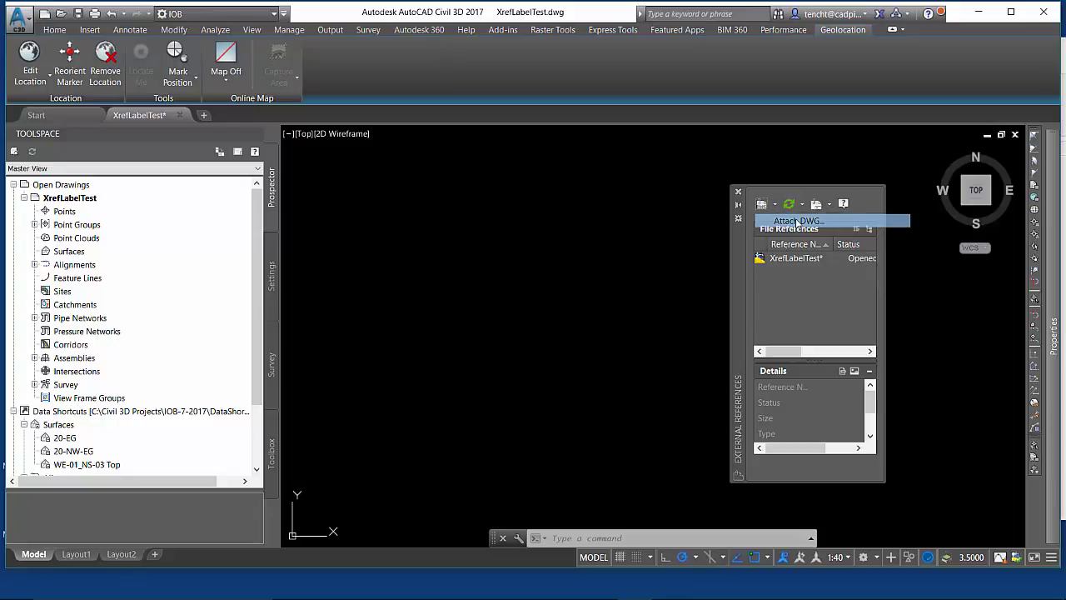
{"action": "left_click", "coordinate": [439, 194]}
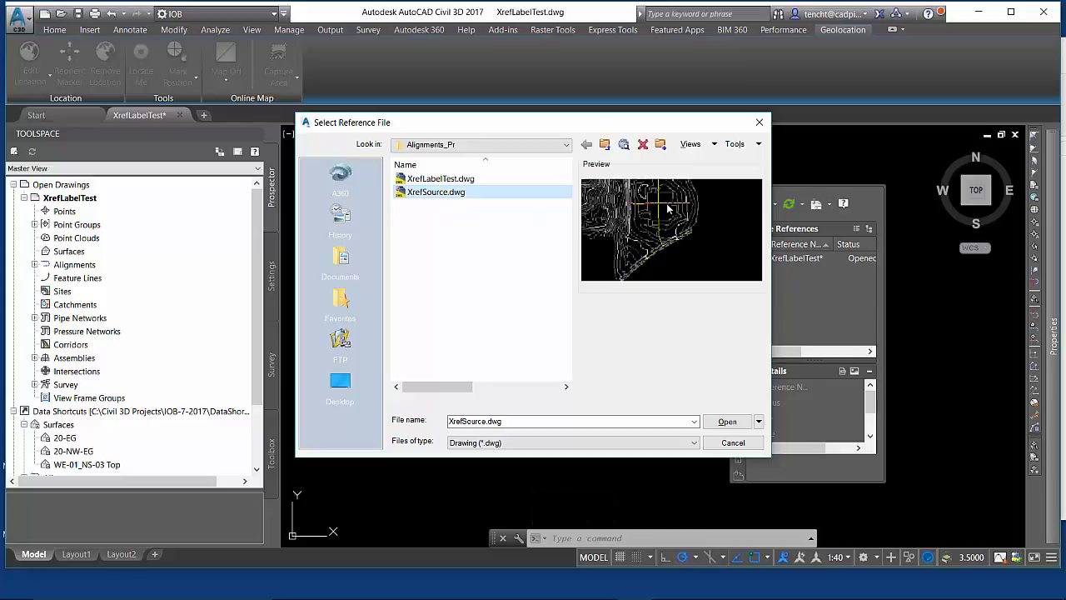
{"action": "left_click", "coordinate": [727, 421]}
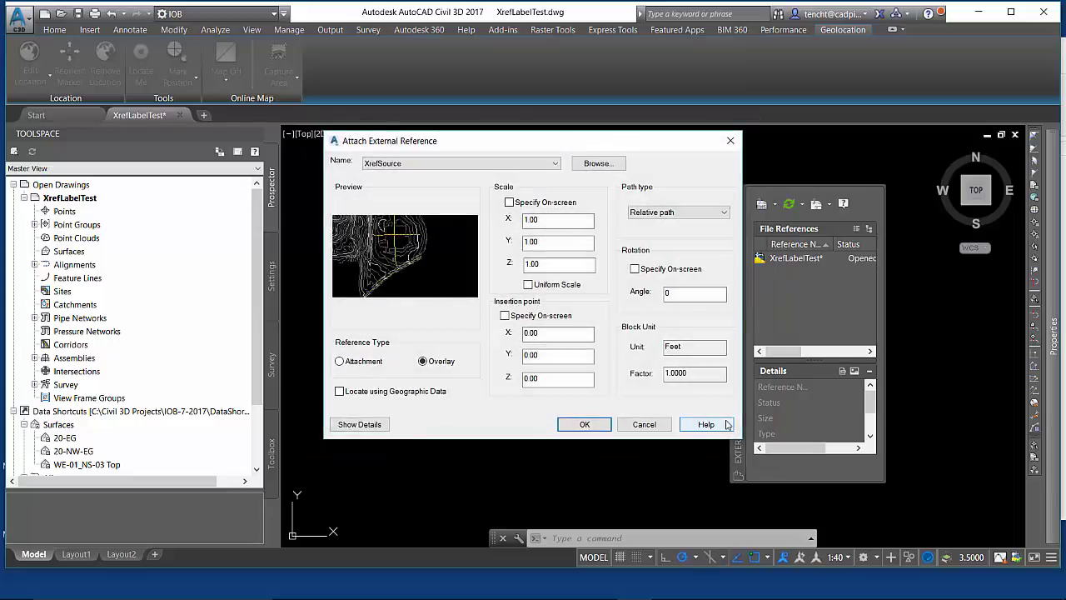
{"action": "left_click", "coordinate": [349, 391]}
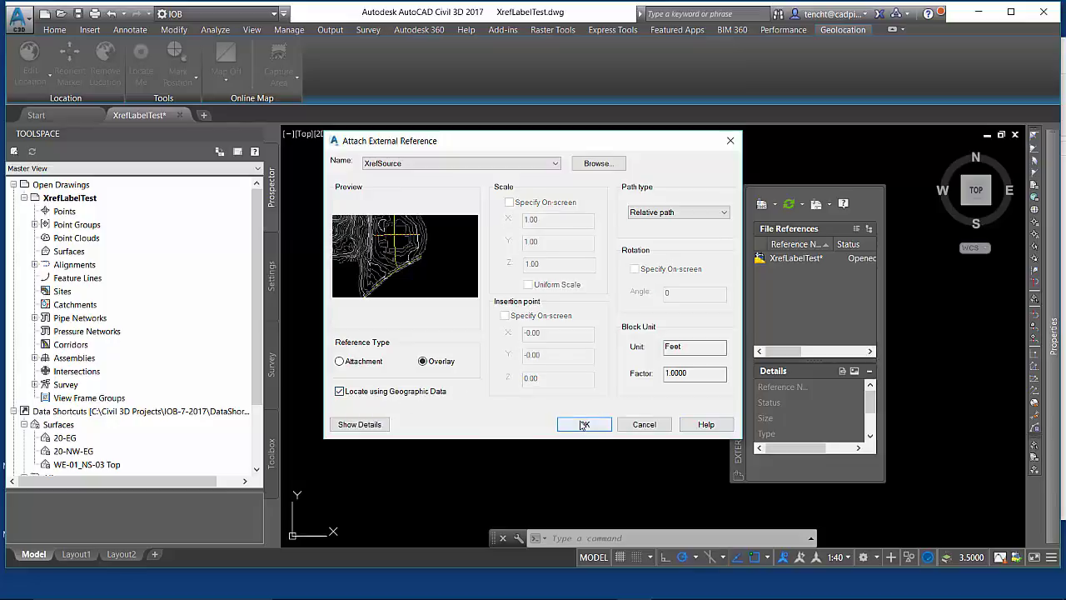
{"action": "left_click", "coordinate": [584, 425]}
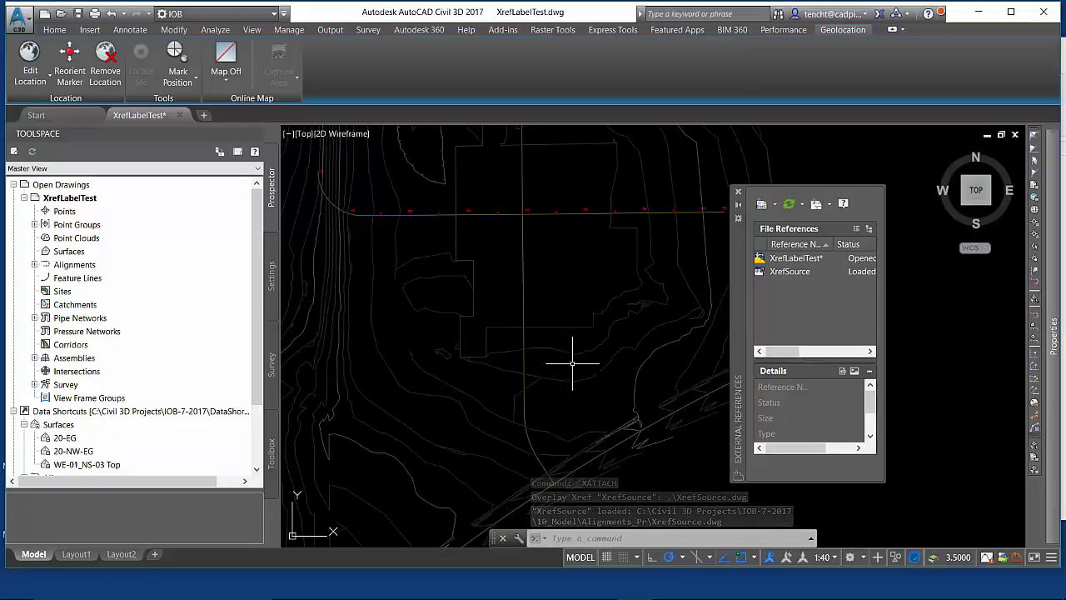
Set Add Labels to feature Surface with label type Contour - Multiple, and start adding
{"action": "left_click", "coordinate": [133, 30]}
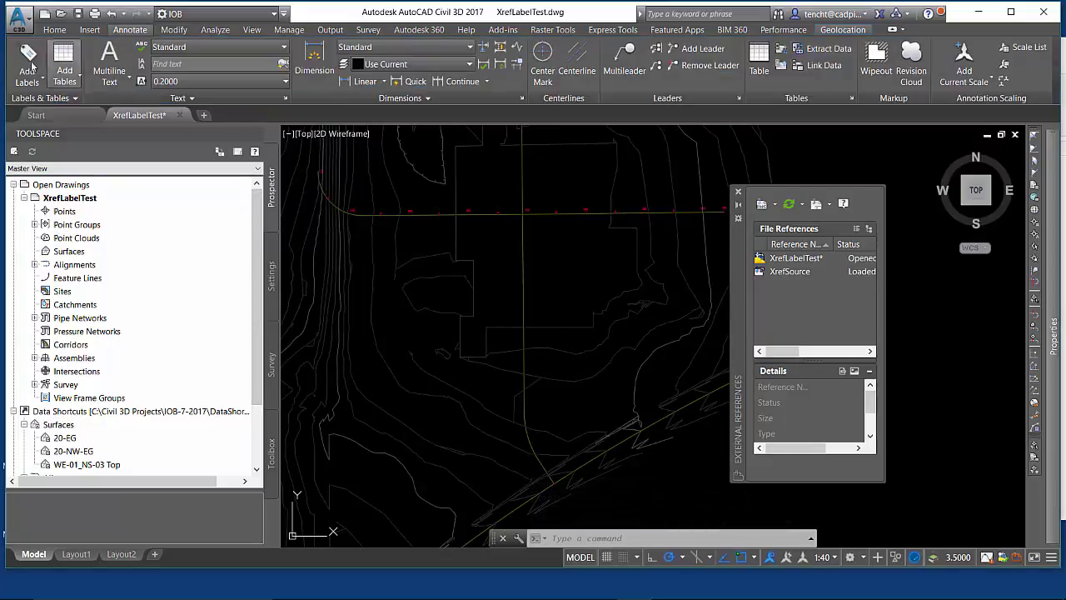
{"action": "left_click", "coordinate": [25, 50]}
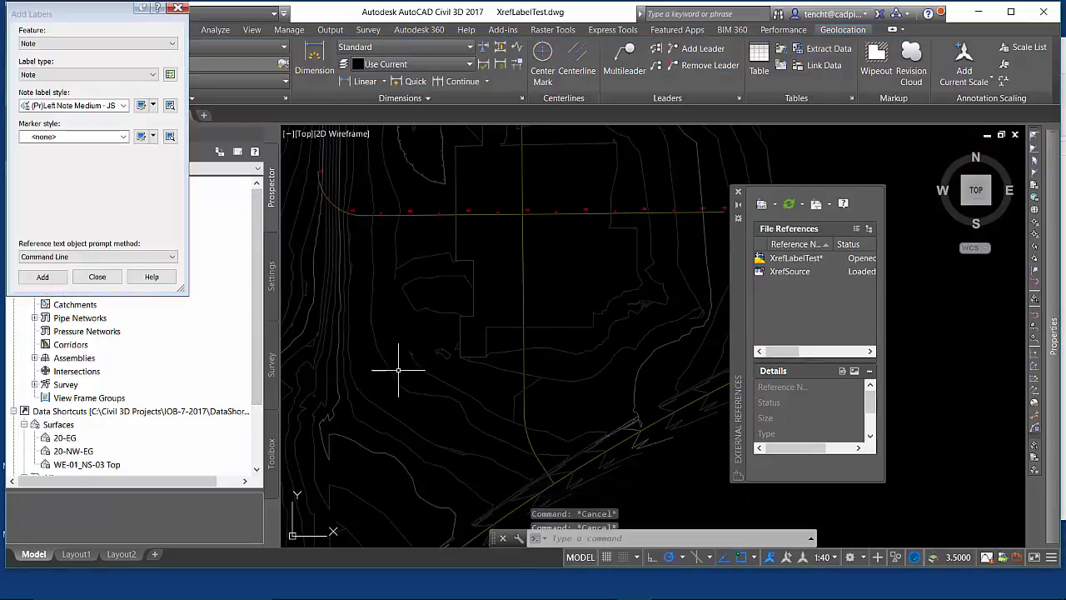
{"action": "left_click", "coordinate": [172, 44]}
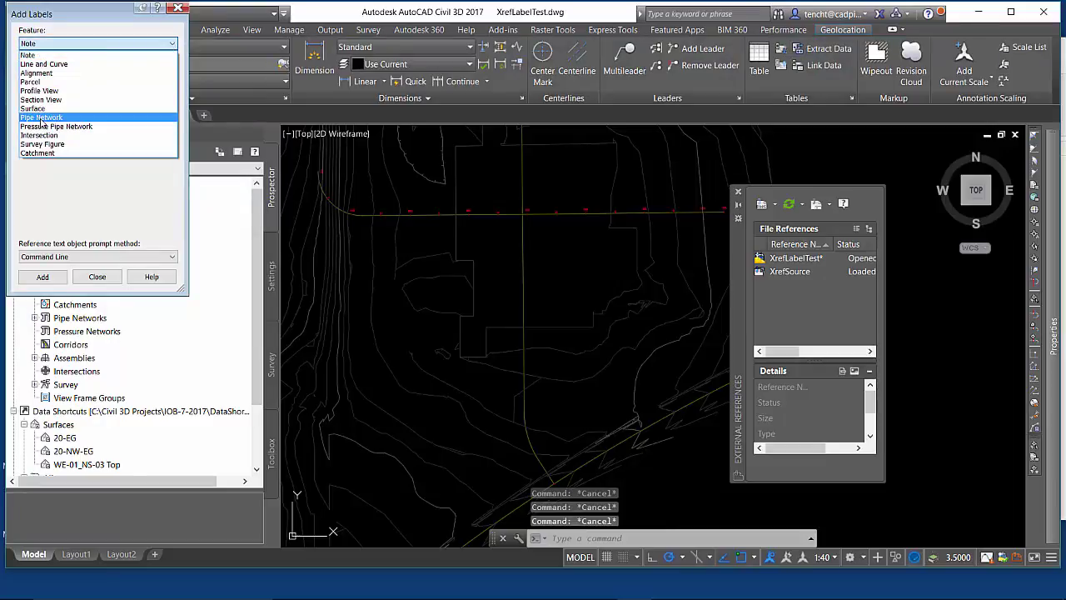
{"action": "left_click", "coordinate": [33, 108]}
{"action": "left_click", "coordinate": [153, 74]}
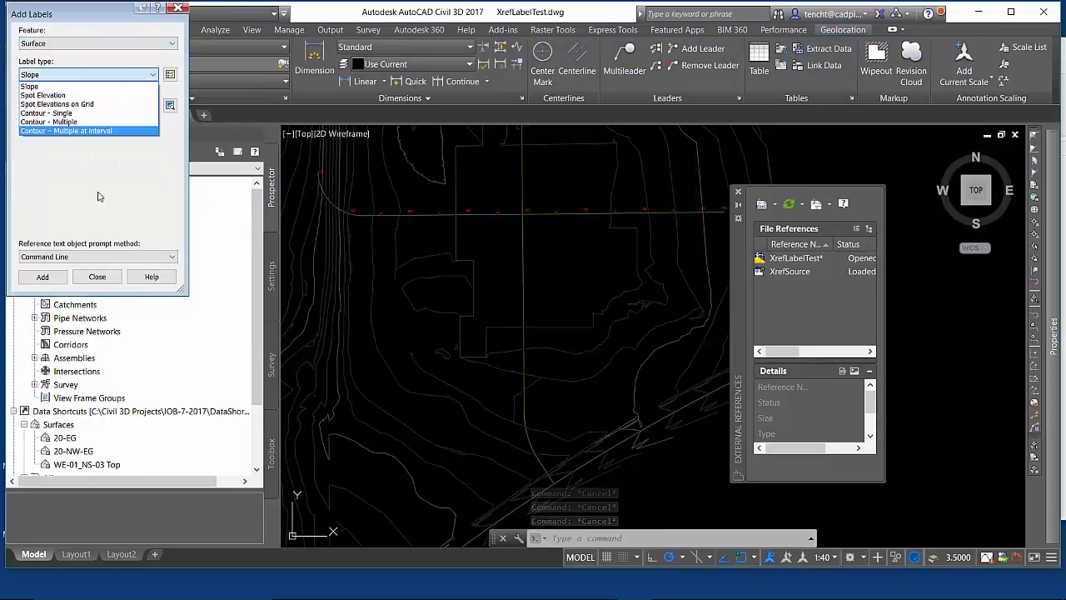
{"action": "left_click", "coordinate": [83, 131]}
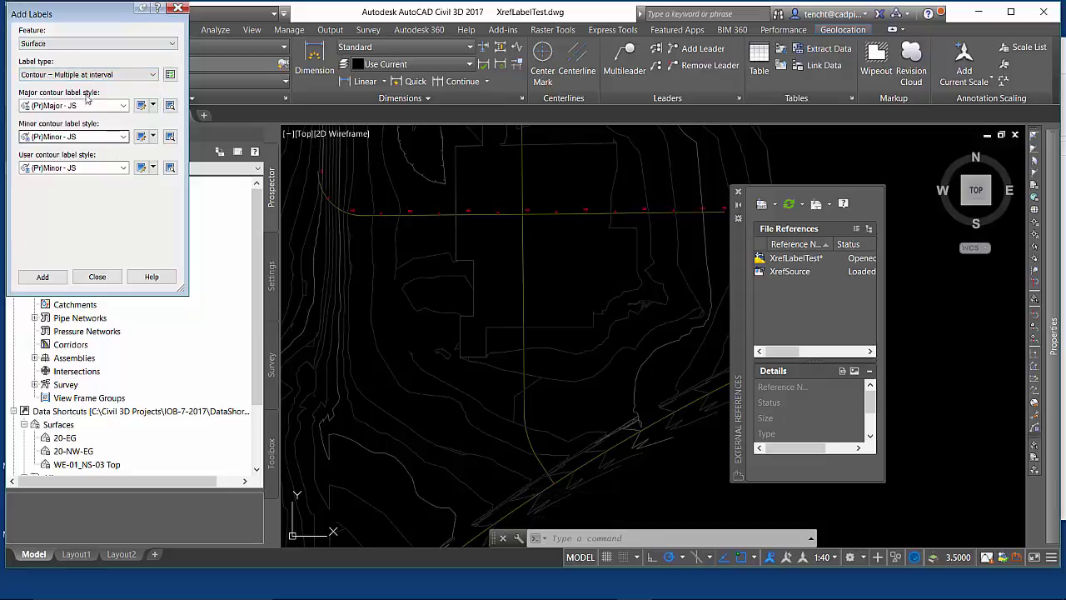
{"action": "left_click", "coordinate": [152, 74]}
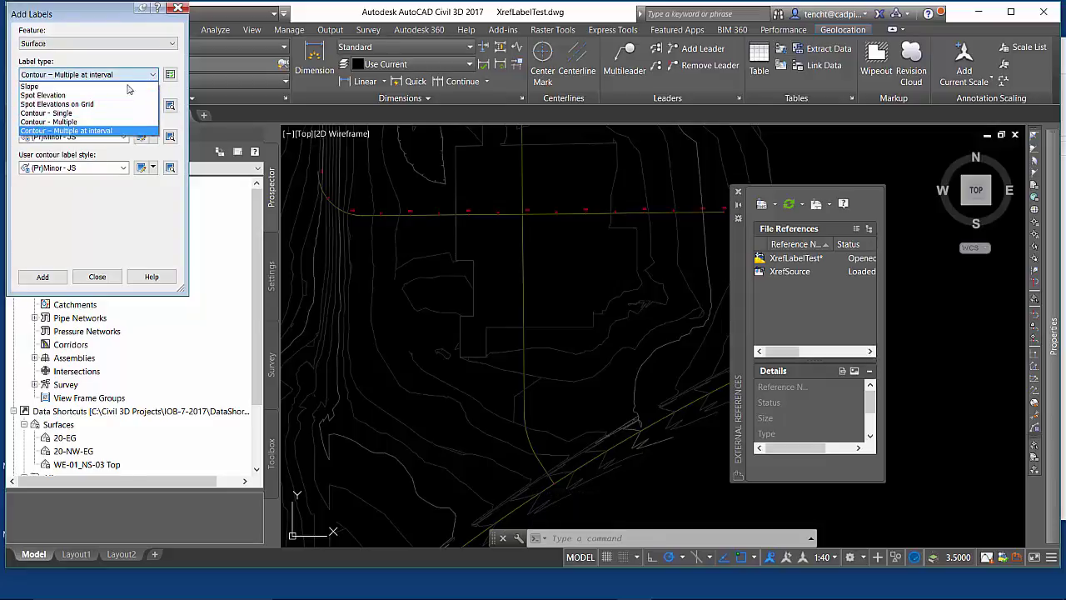
{"action": "left_click", "coordinate": [71, 121]}
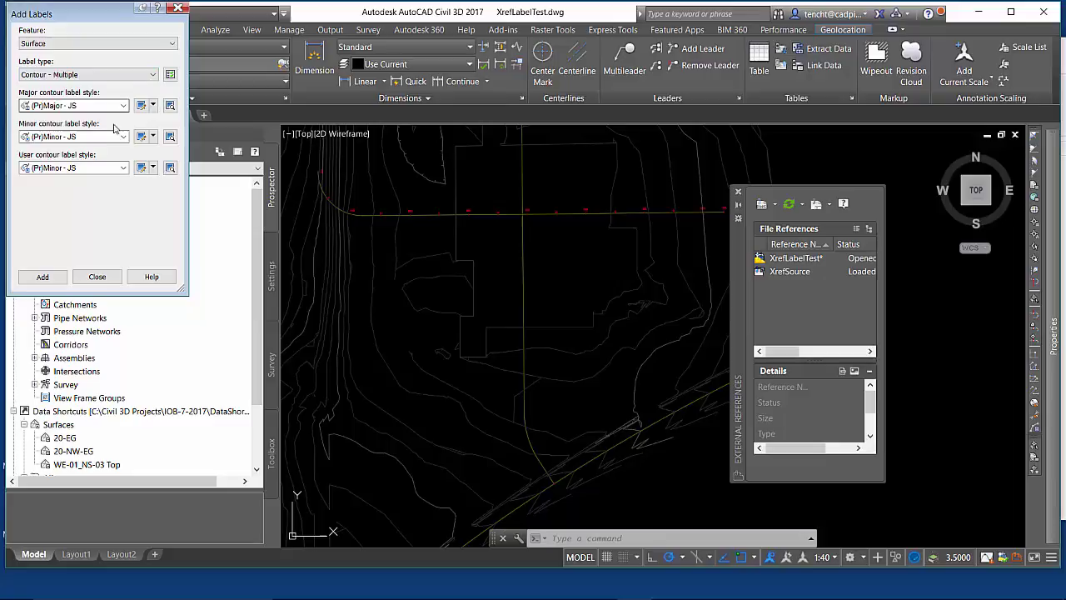
{"action": "left_click", "coordinate": [42, 276]}
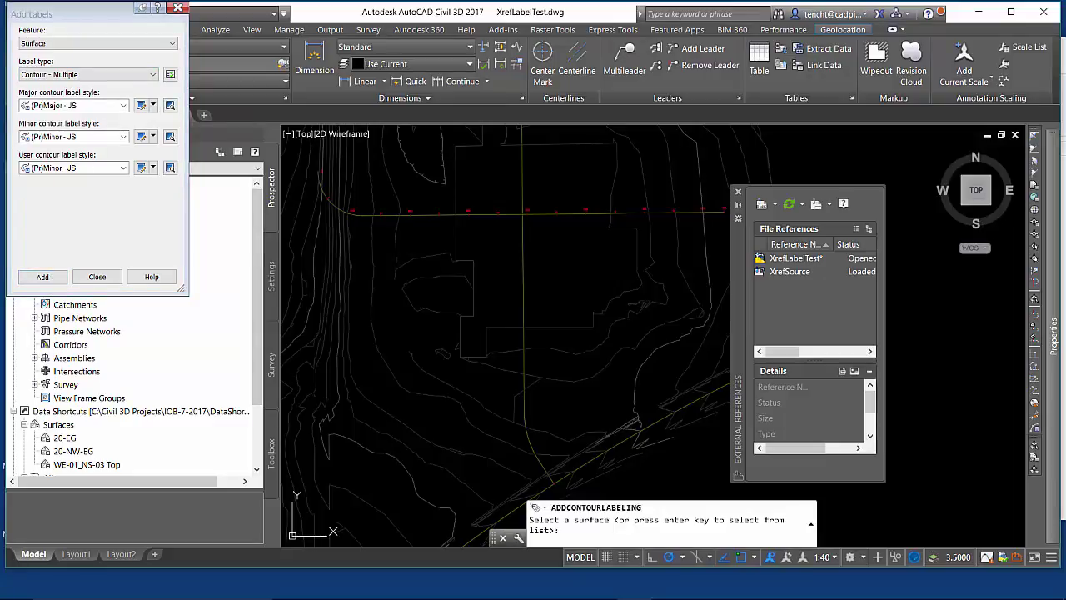
Label the xref surface's contours along a line drawn across the drawing centre
{"action": "left_click", "coordinate": [389, 453]}
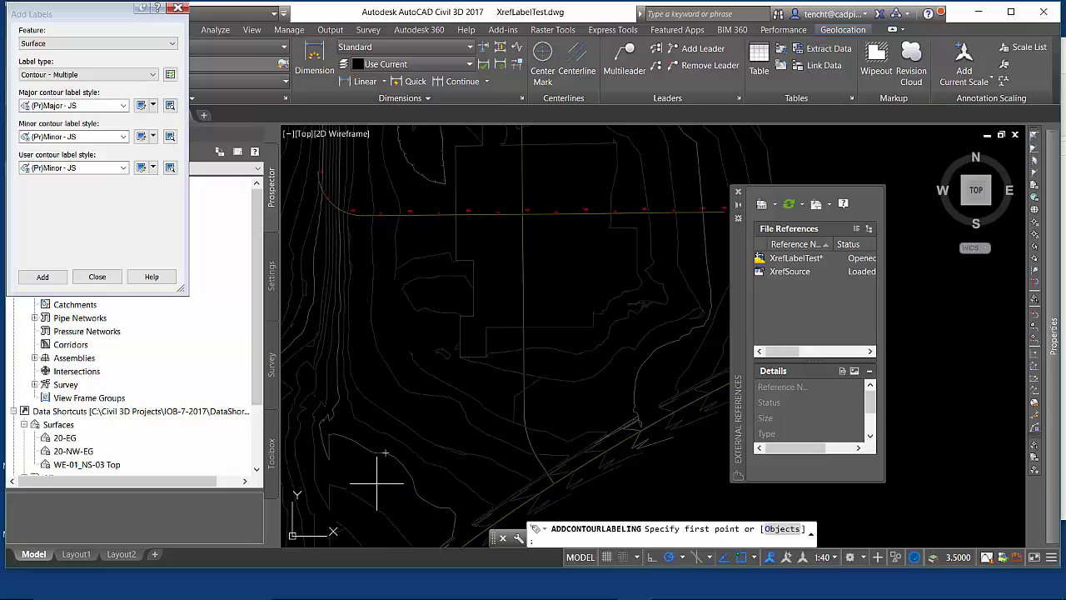
{"action": "left_click", "coordinate": [376, 481]}
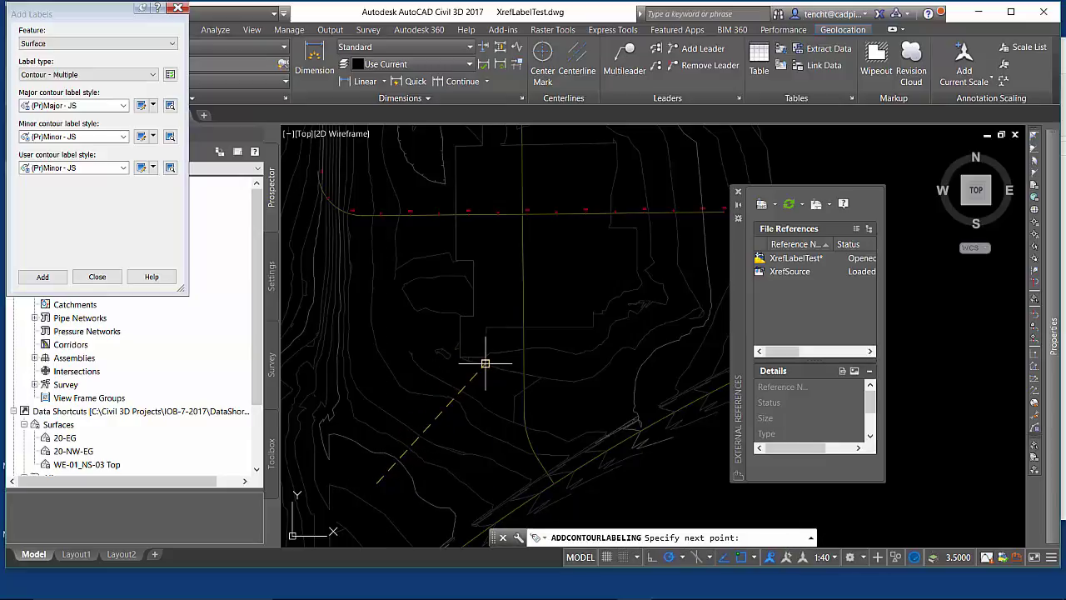
{"action": "left_click", "coordinate": [431, 292]}
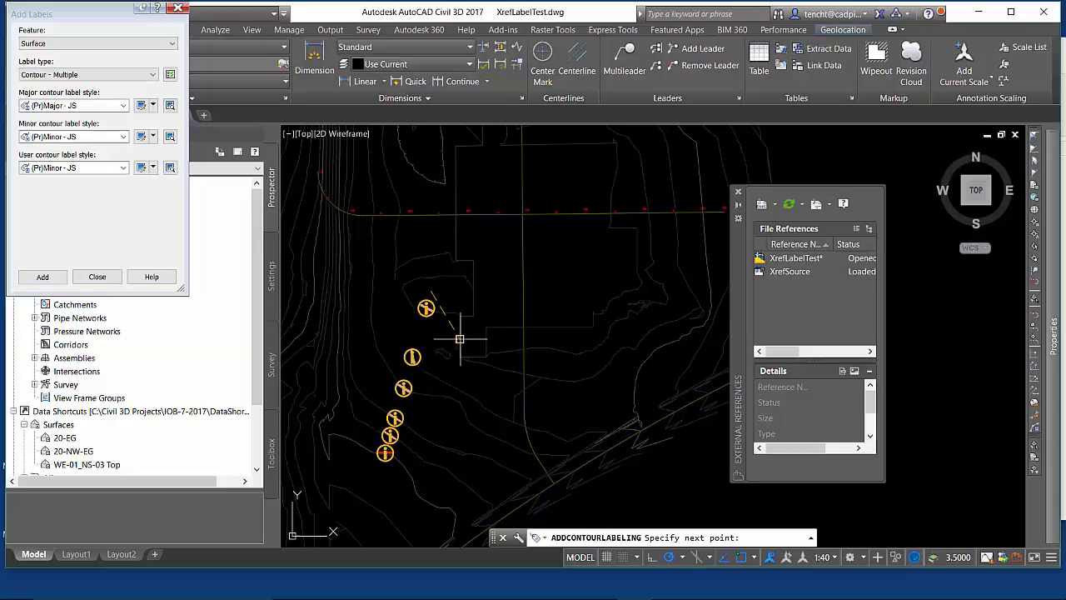
{"action": "key", "text": "Return"}
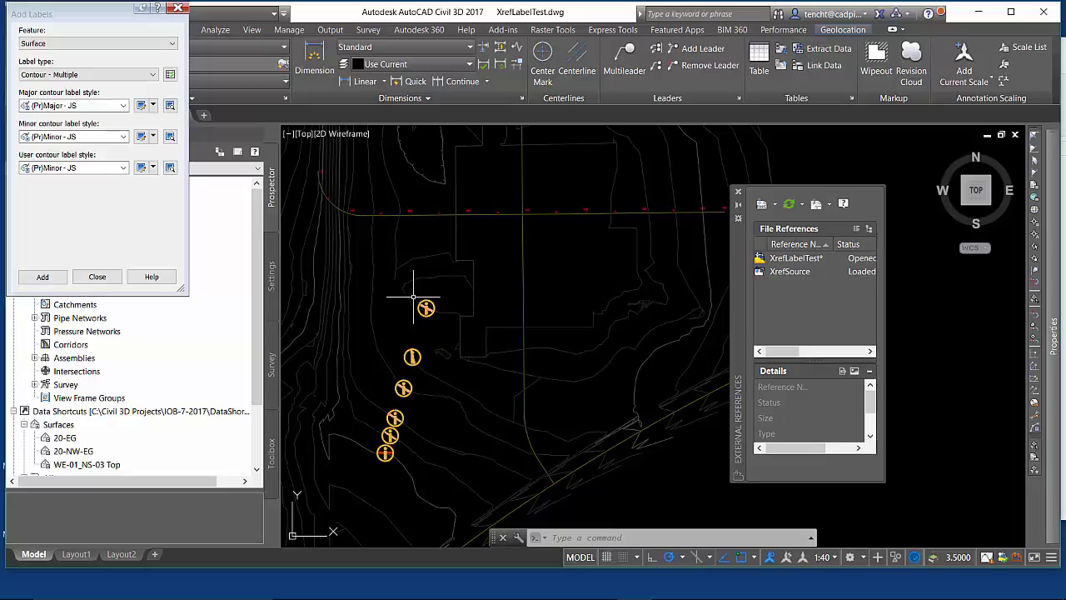
Inspect the new contour label group, then select XrefSource in File References
{"action": "left_click", "coordinate": [427, 306]}
{"action": "scroll", "coordinate": [423, 316], "scroll_direction": "up", "scroll_amount": 5}
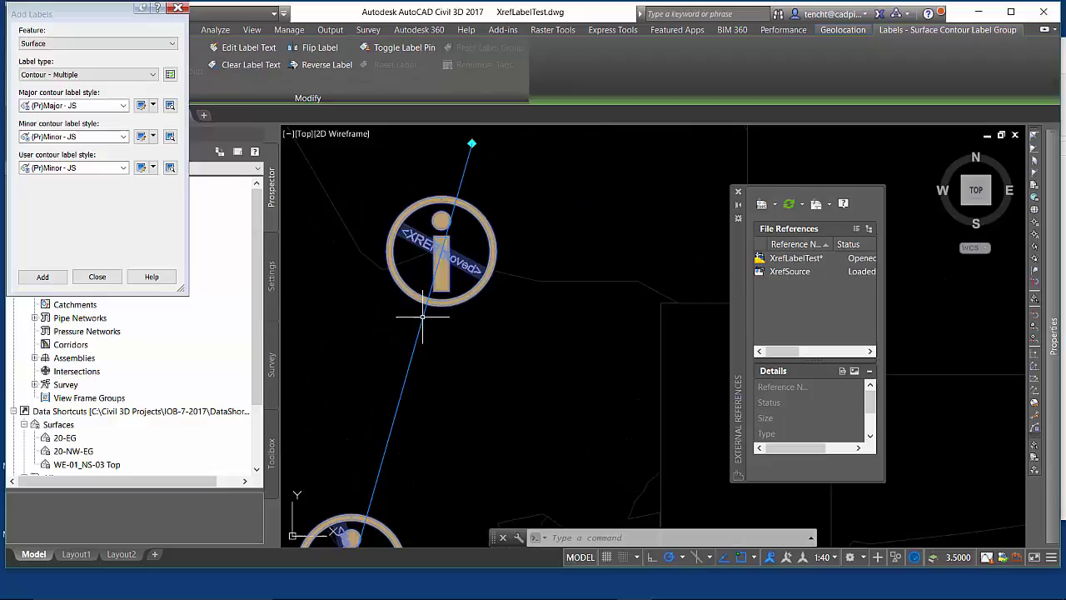
{"action": "scroll", "coordinate": [426, 308], "scroll_direction": "up", "scroll_amount": 4}
{"action": "scroll", "coordinate": [476, 313], "scroll_direction": "down", "scroll_amount": 6}
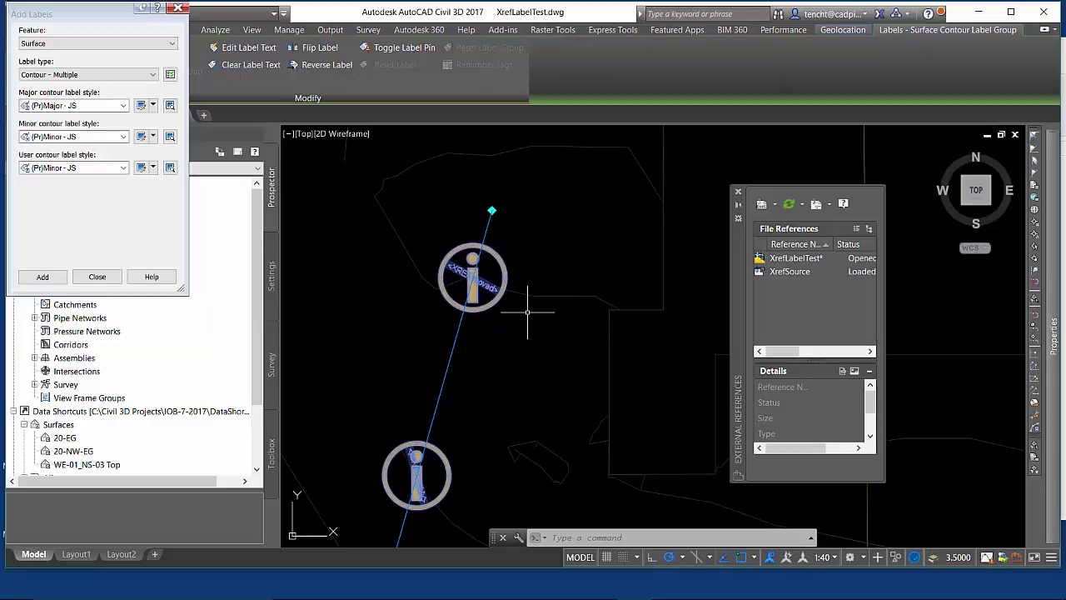
{"action": "key", "text": "Escape"}
{"action": "left_click", "coordinate": [791, 271]}
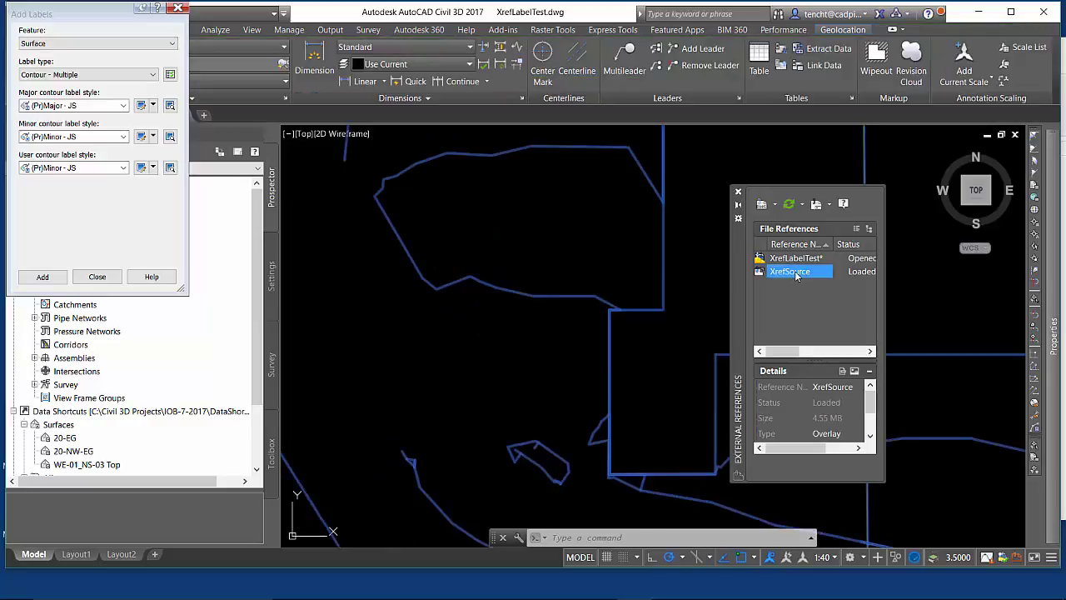
{"action": "mouse_move", "coordinate": [789, 272]}
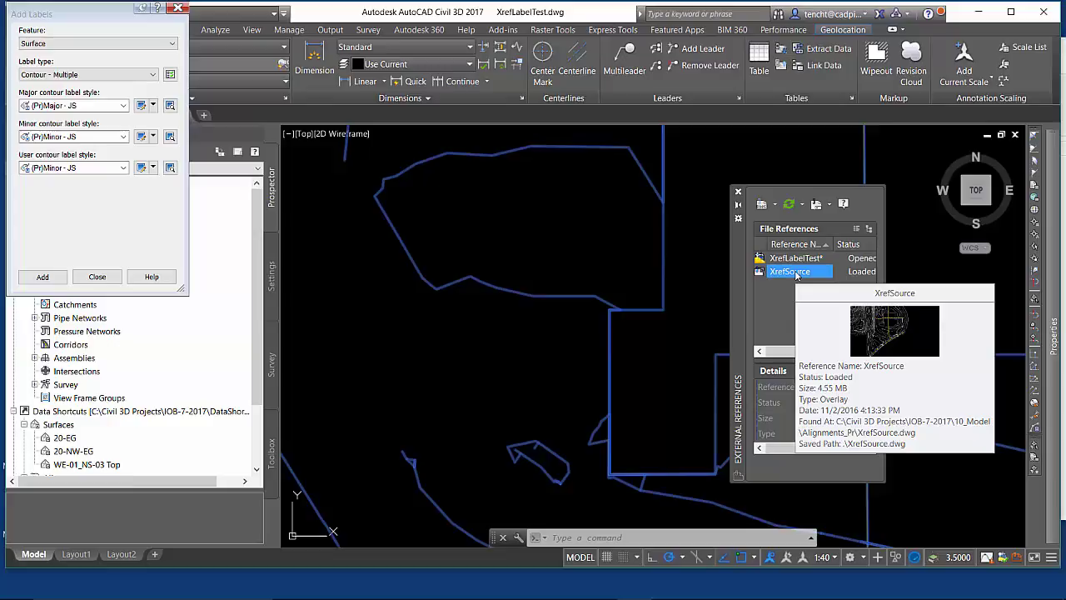
Detach XrefSource and begin re-attaching XrefSource.dwg as a reference
{"action": "right_click", "coordinate": [795, 274]}
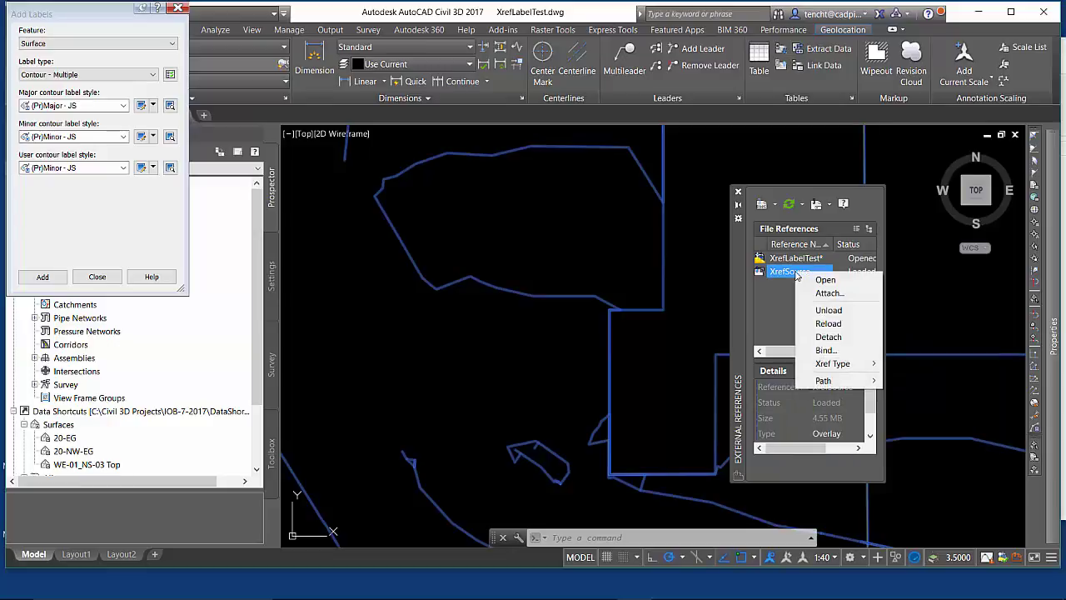
{"action": "left_click", "coordinate": [828, 337]}
{"action": "left_click", "coordinate": [773, 206]}
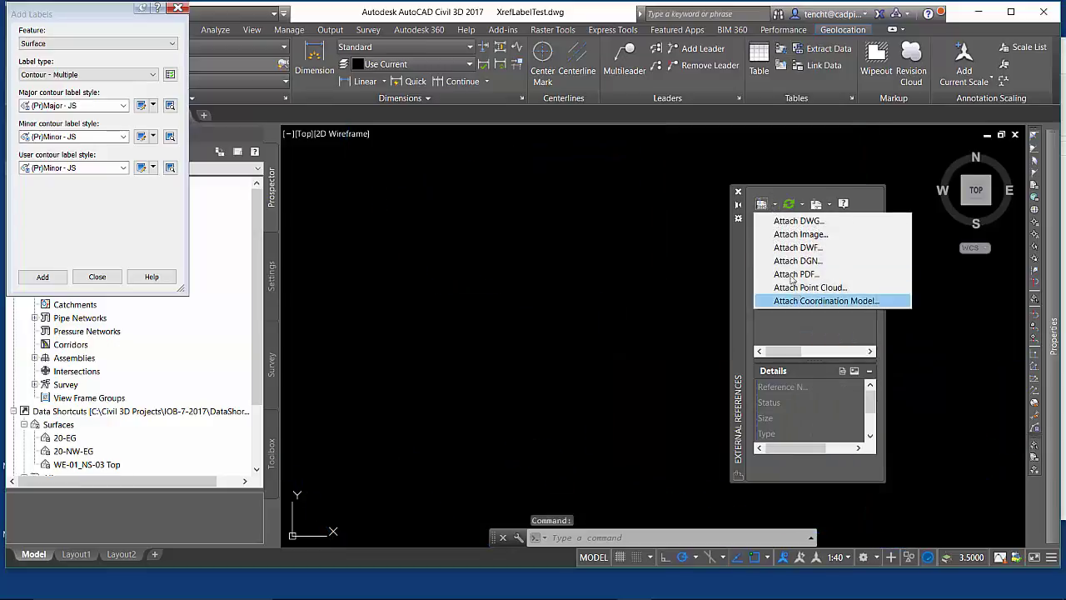
{"action": "left_click", "coordinate": [795, 218]}
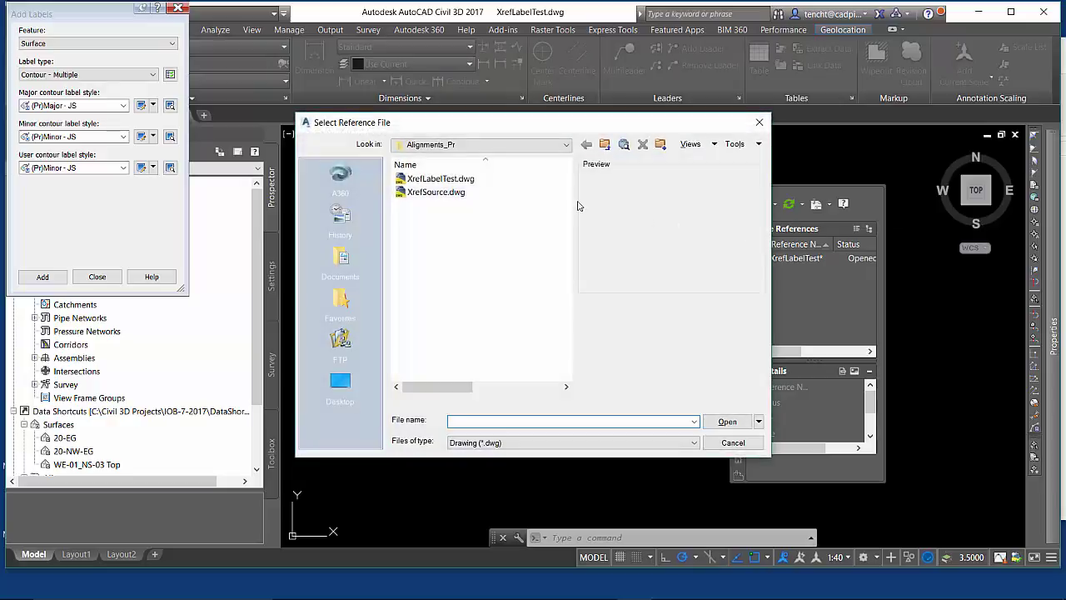
{"action": "left_click", "coordinate": [500, 191]}
{"action": "left_click", "coordinate": [727, 420]}
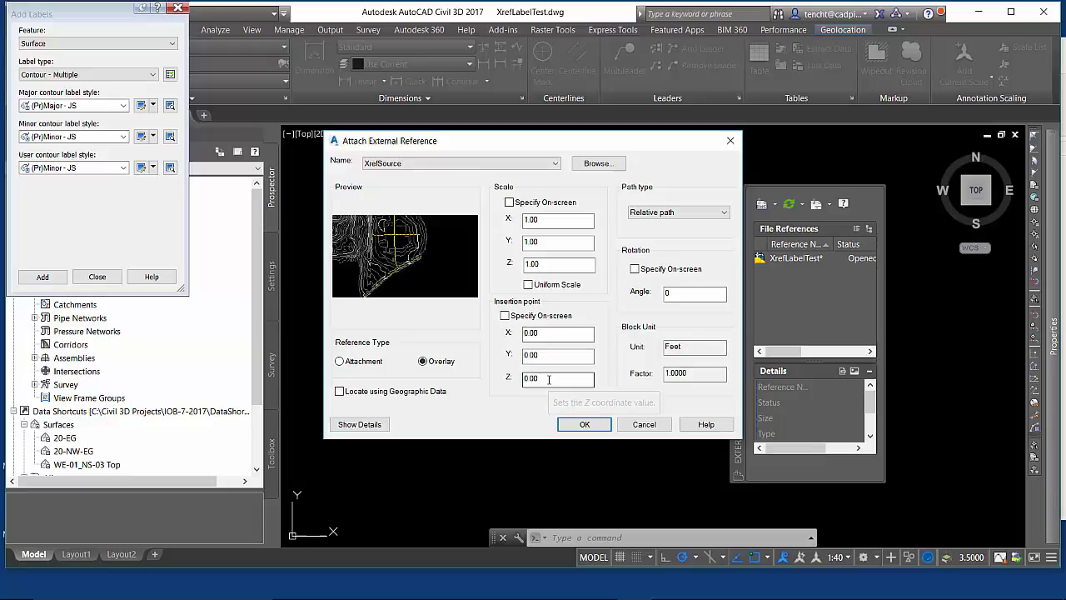
Confirm the XrefSource overlay and label surface 20-EG's contours along a new label line
{"action": "left_click", "coordinate": [585, 425]}
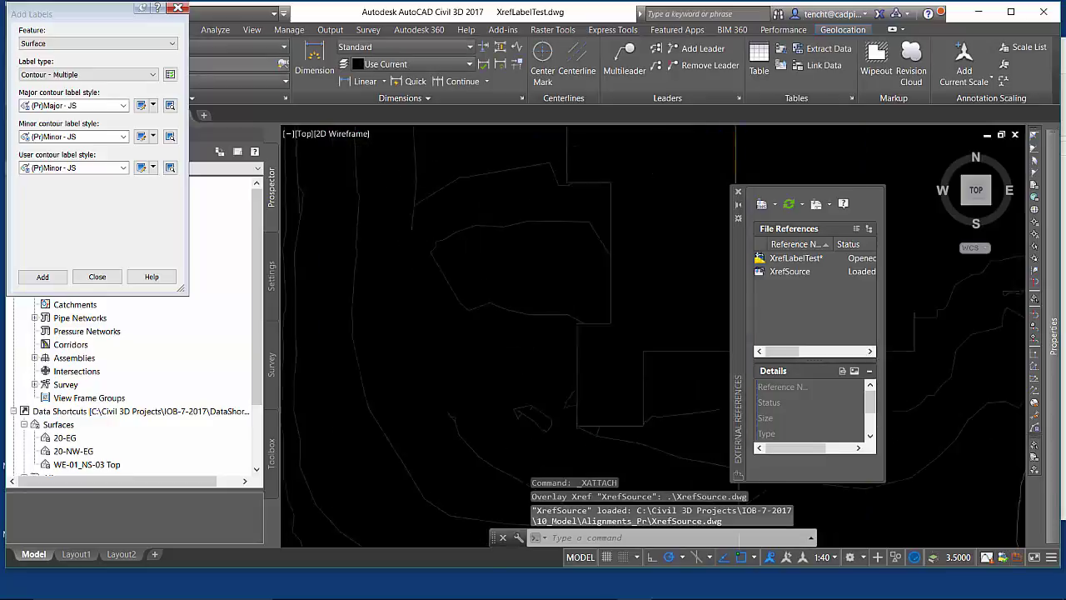
{"action": "mouse_move", "coordinate": [542, 378]}
{"action": "middle_mouse_down"}
{"action": "mouse_move", "coordinate": [502, 294]}
{"action": "mouse_move", "coordinate": [545, 298]}
{"action": "middle_mouse_up"}
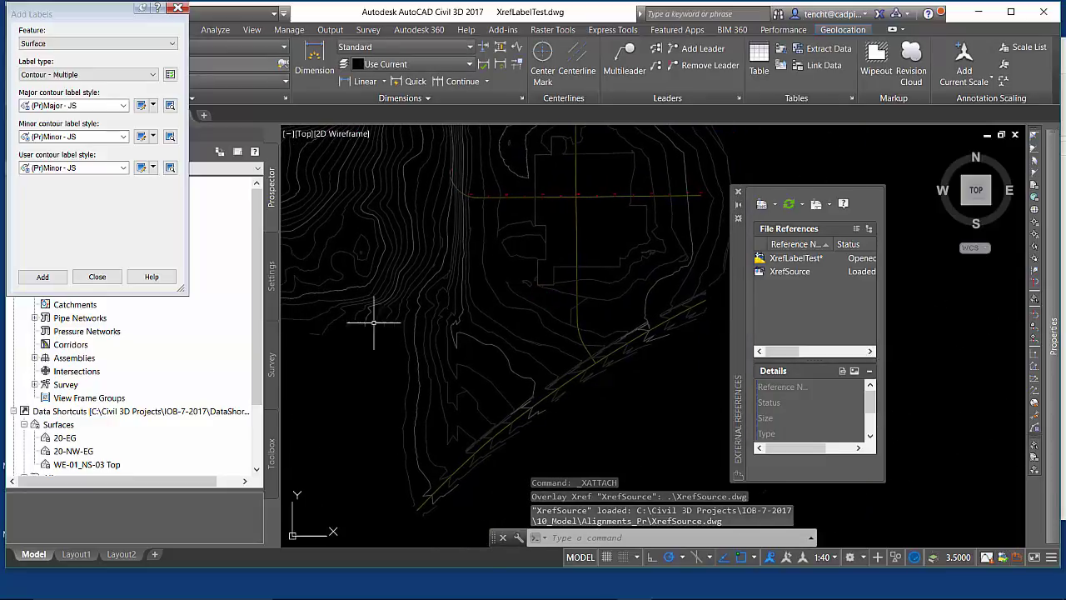
{"action": "left_click", "coordinate": [43, 277]}
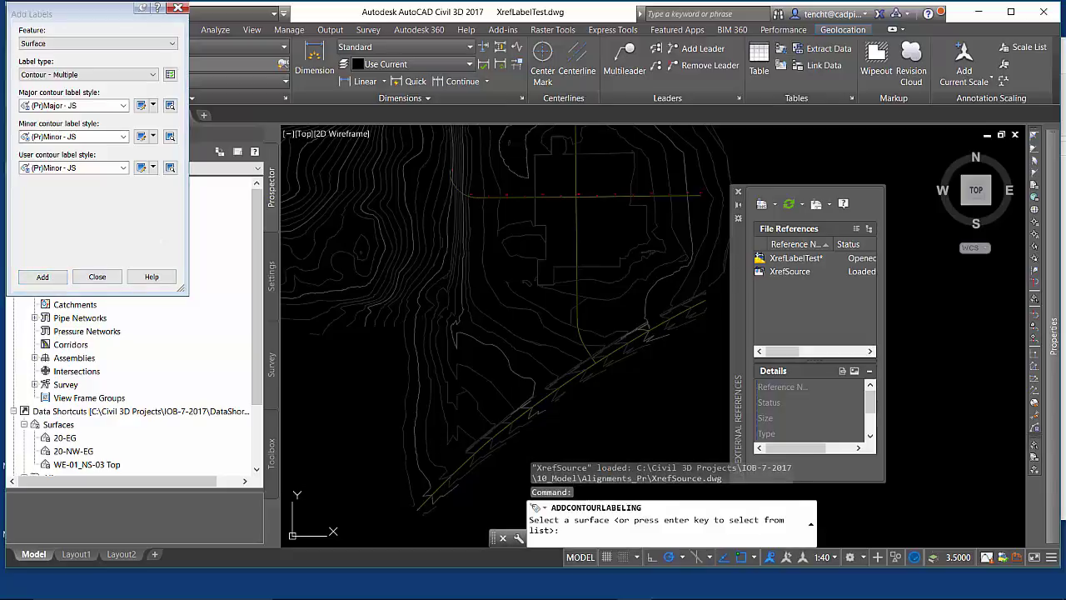
{"action": "left_click", "coordinate": [418, 455]}
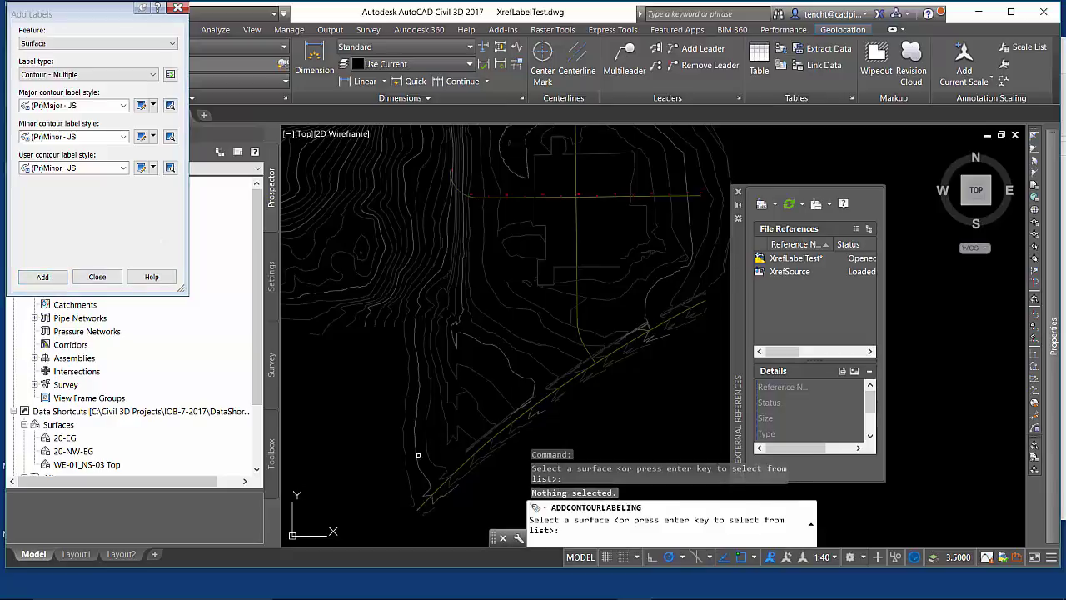
{"action": "left_click", "coordinate": [446, 420]}
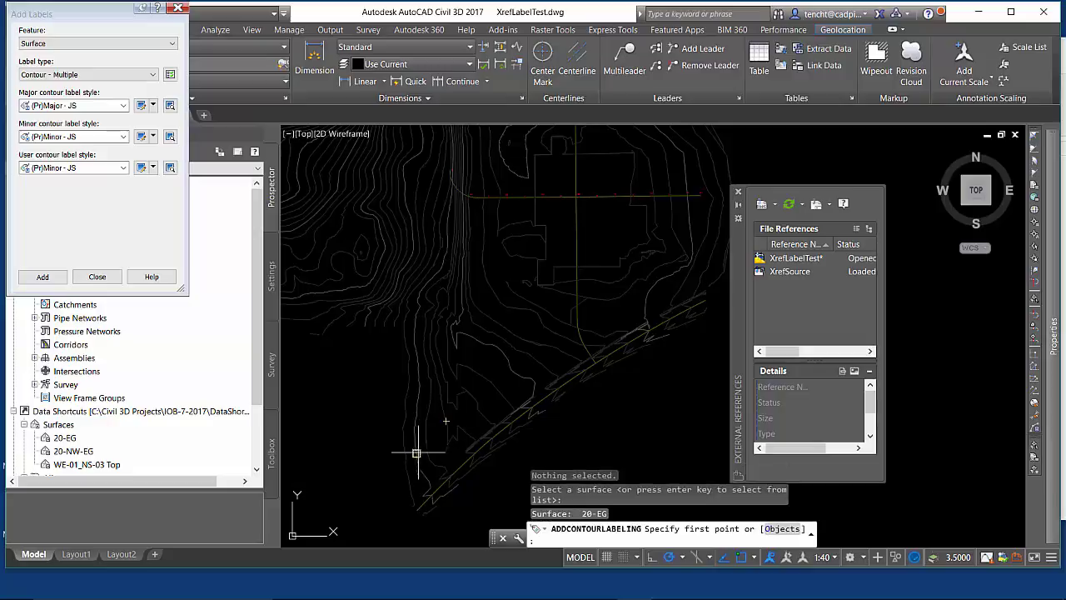
{"action": "scroll", "coordinate": [410, 478], "scroll_direction": "up", "scroll_amount": 3}
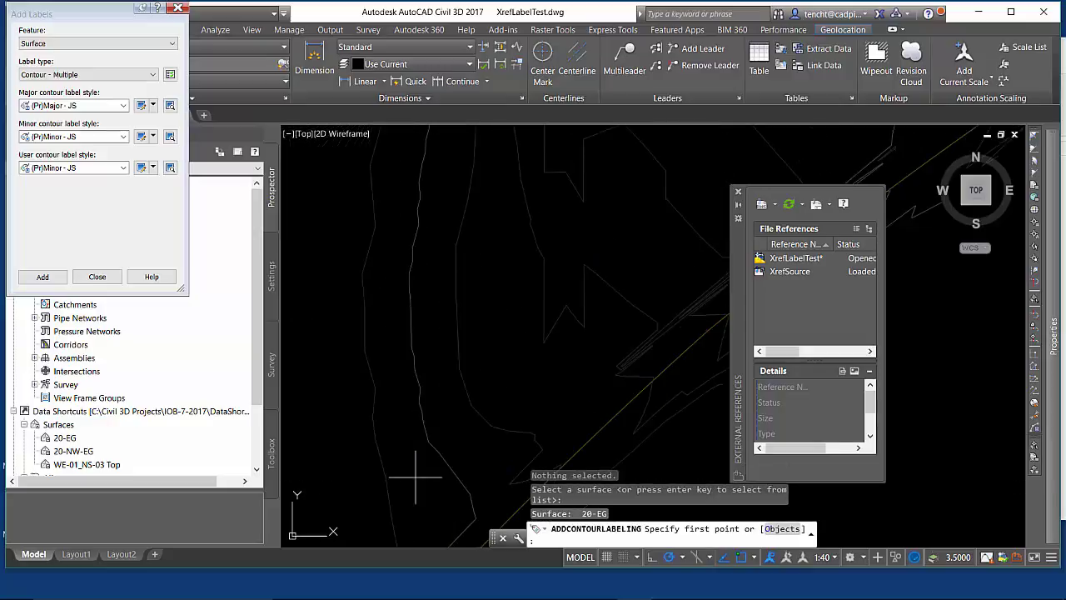
{"action": "left_click", "coordinate": [419, 475]}
{"action": "scroll", "coordinate": [711, 257], "scroll_direction": "down", "scroll_amount": 3}
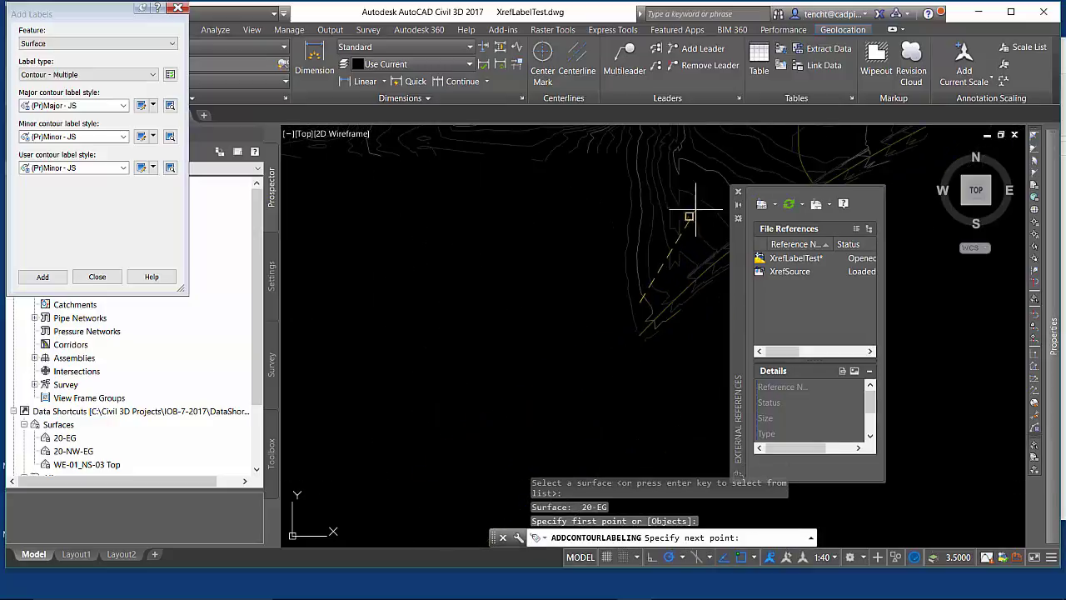
{"action": "left_click", "coordinate": [741, 146]}
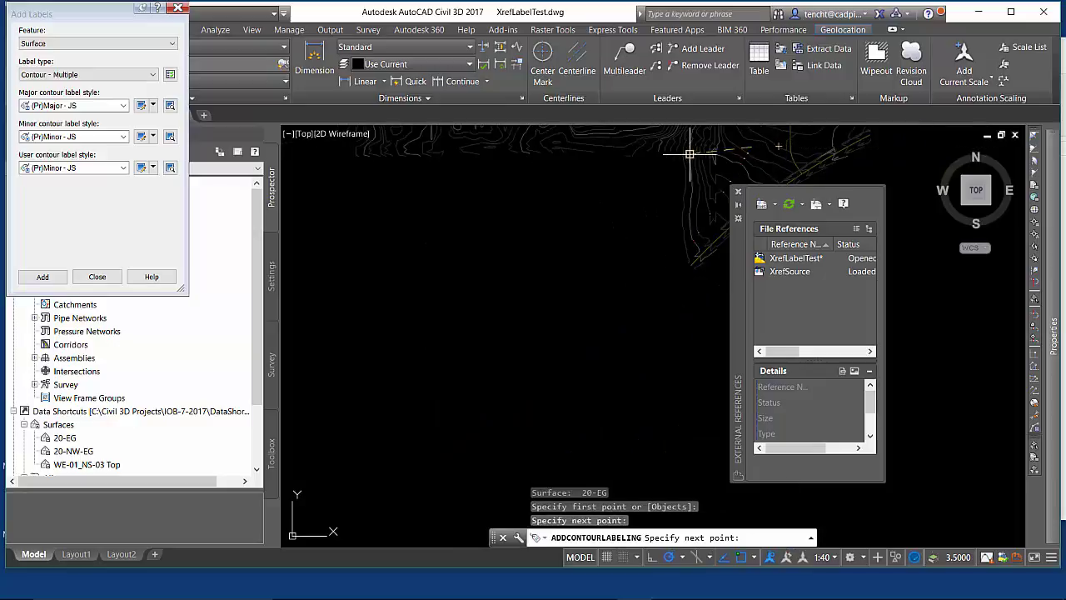
{"action": "scroll", "coordinate": [761, 154], "scroll_direction": "up", "scroll_amount": 2}
{"action": "scroll", "coordinate": [761, 154], "scroll_direction": "up", "scroll_amount": 2}
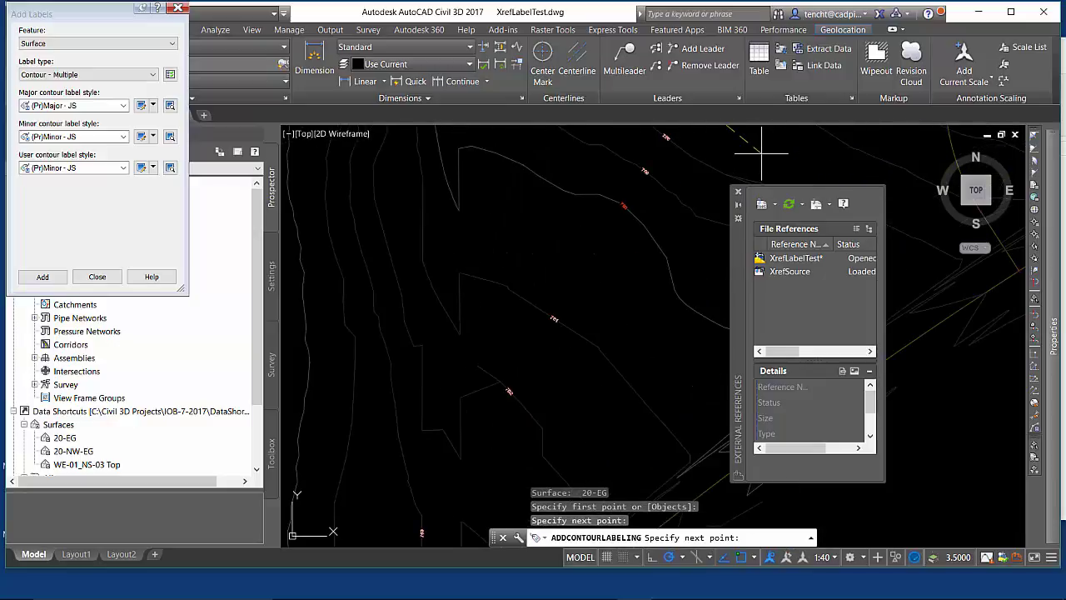
{"action": "key", "text": "Return"}
Grip-stretch the label line's endpoint so labels 758–760 sit on the xref contours
{"action": "middle_click_drag", "start_coordinate": [624, 227], "coordinate": [504, 397]}
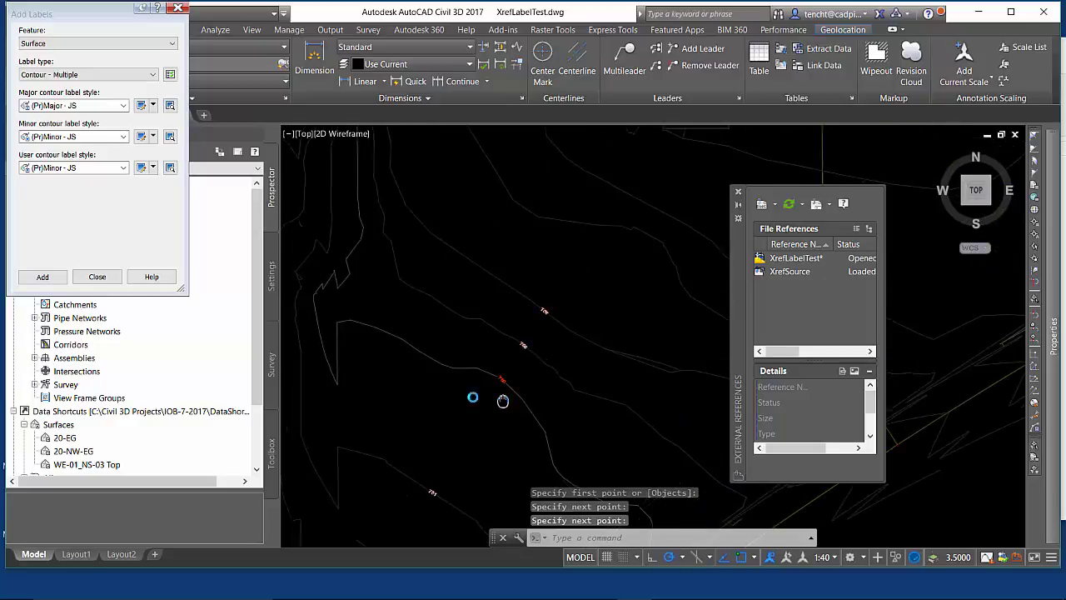
{"action": "scroll", "coordinate": [516, 383], "scroll_direction": "up", "scroll_amount": 1}
{"action": "scroll", "coordinate": [497, 336], "scroll_direction": "up", "scroll_amount": 2}
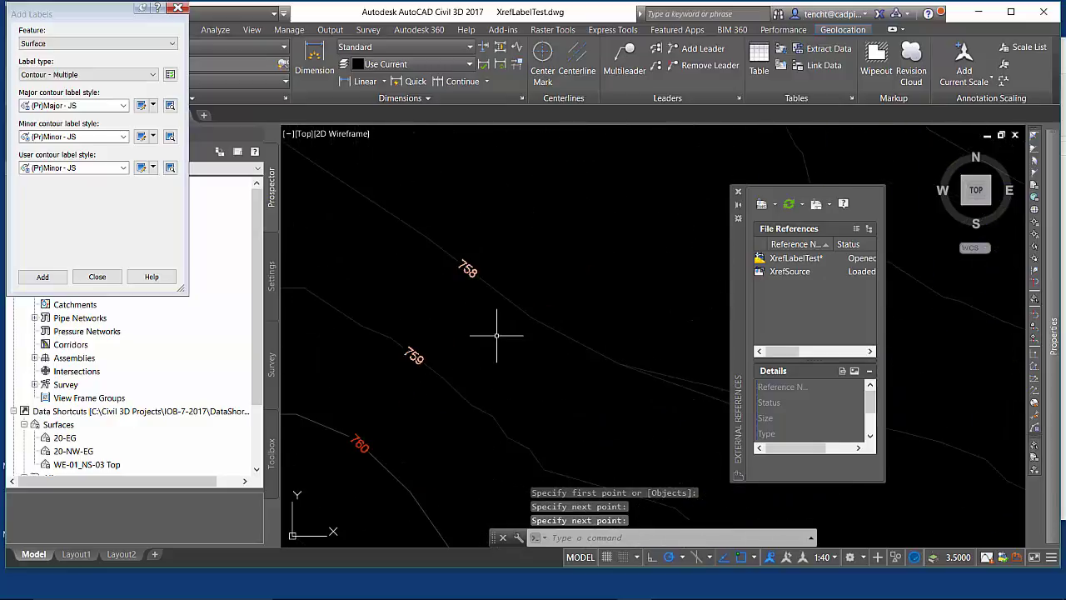
{"action": "left_click", "coordinate": [468, 268]}
{"action": "left_click", "coordinate": [531, 165]}
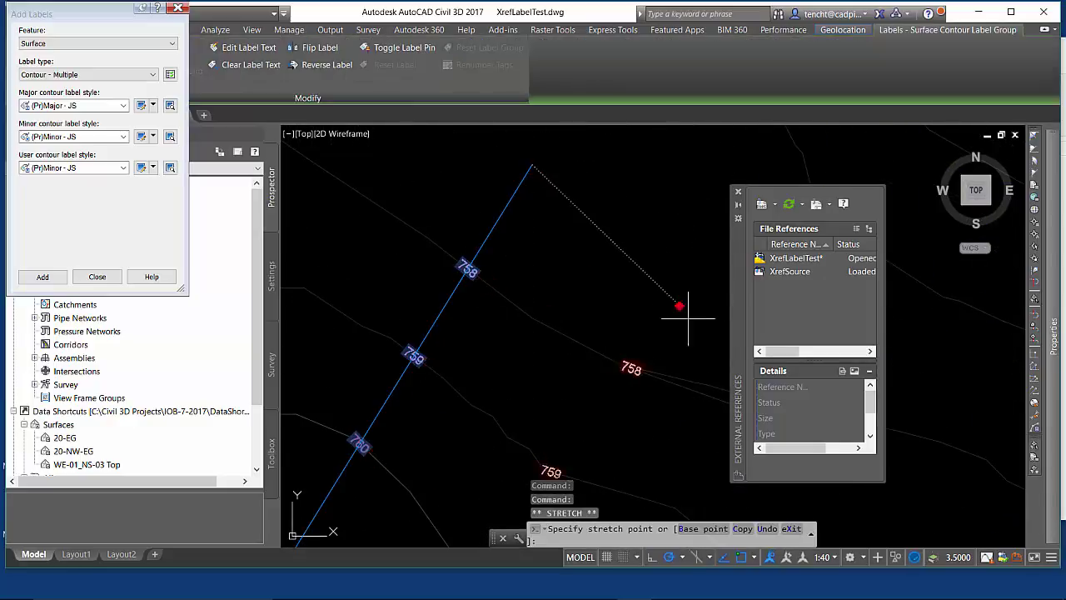
{"action": "scroll", "coordinate": [625, 320], "scroll_direction": "down", "scroll_amount": 1}
{"action": "scroll", "coordinate": [629, 328], "scroll_direction": "down", "scroll_amount": 1}
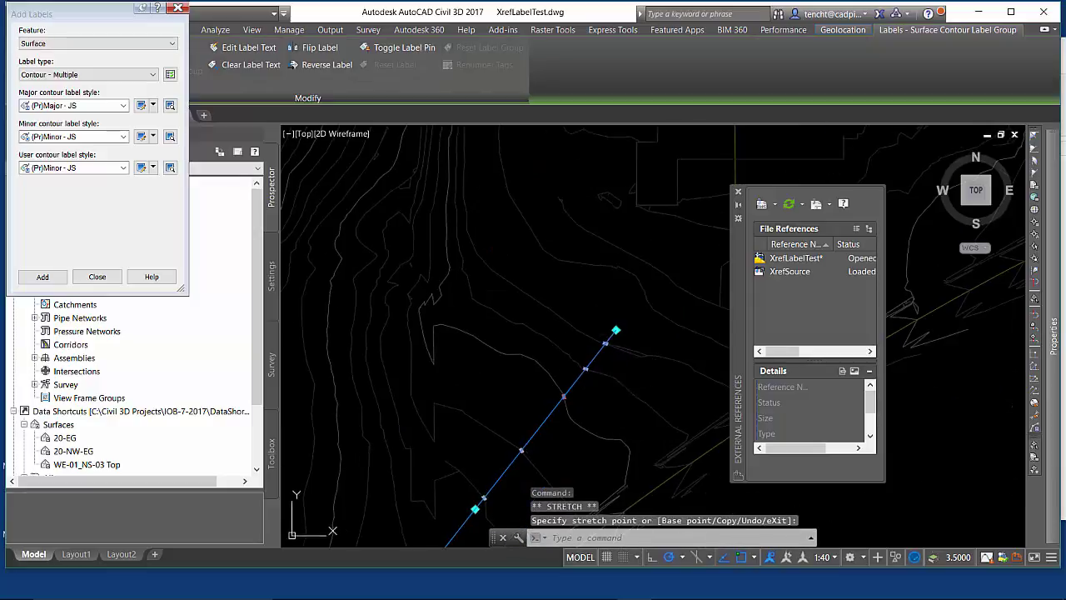
{"action": "middle_click_drag", "start_coordinate": [630, 328], "coordinate": [395, 254]}
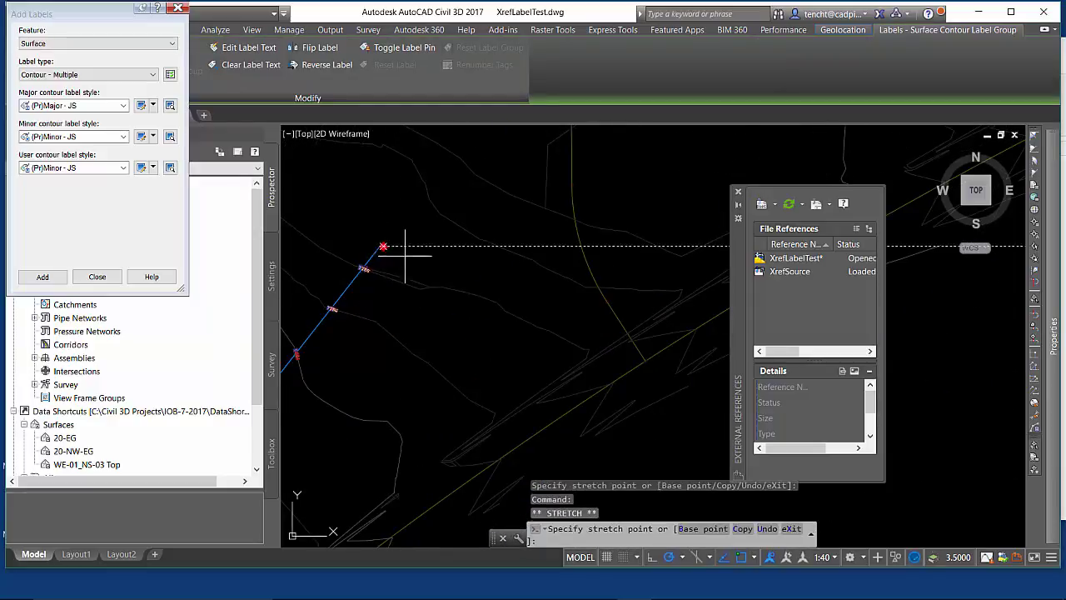
{"action": "left_click", "coordinate": [542, 300]}
{"action": "left_click", "coordinate": [453, 274]}
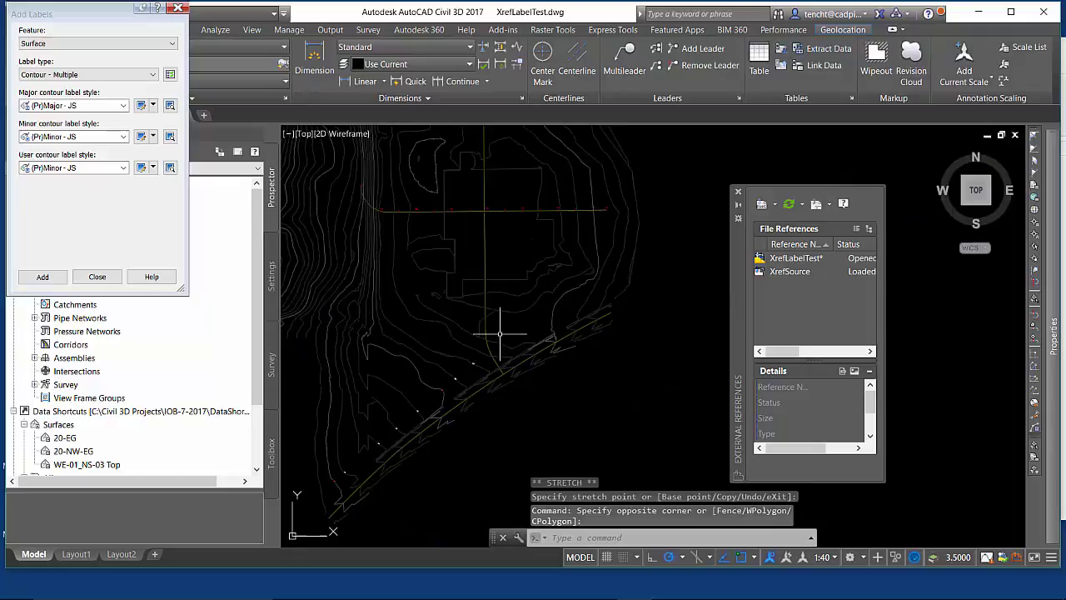
{"action": "scroll", "coordinate": [499, 334], "scroll_direction": "up", "scroll_amount": 2}
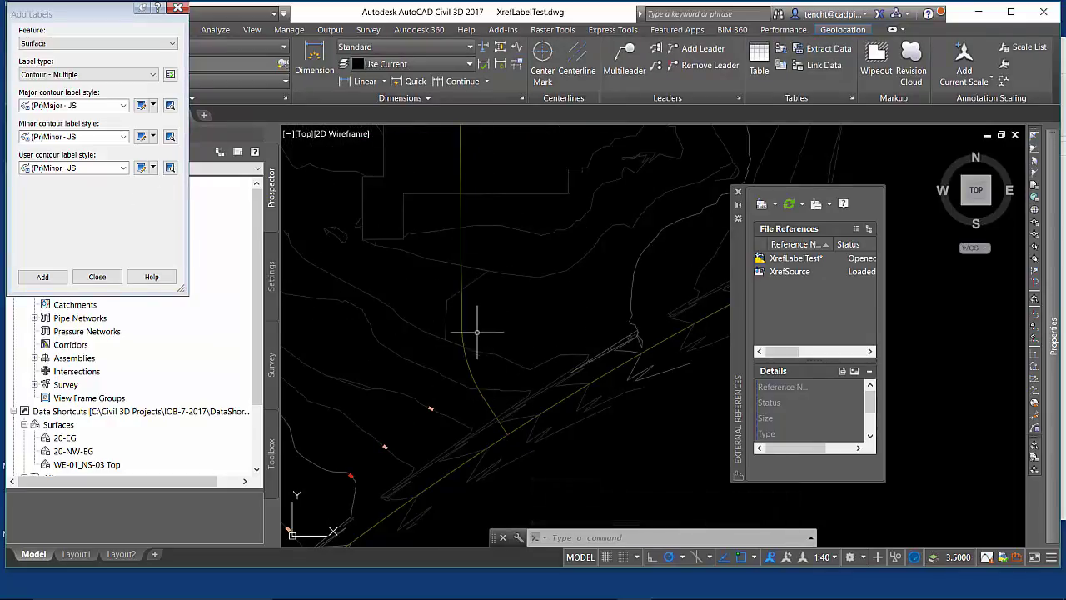
{"action": "middle_click_drag", "start_coordinate": [470, 364], "coordinate": [550, 364]}
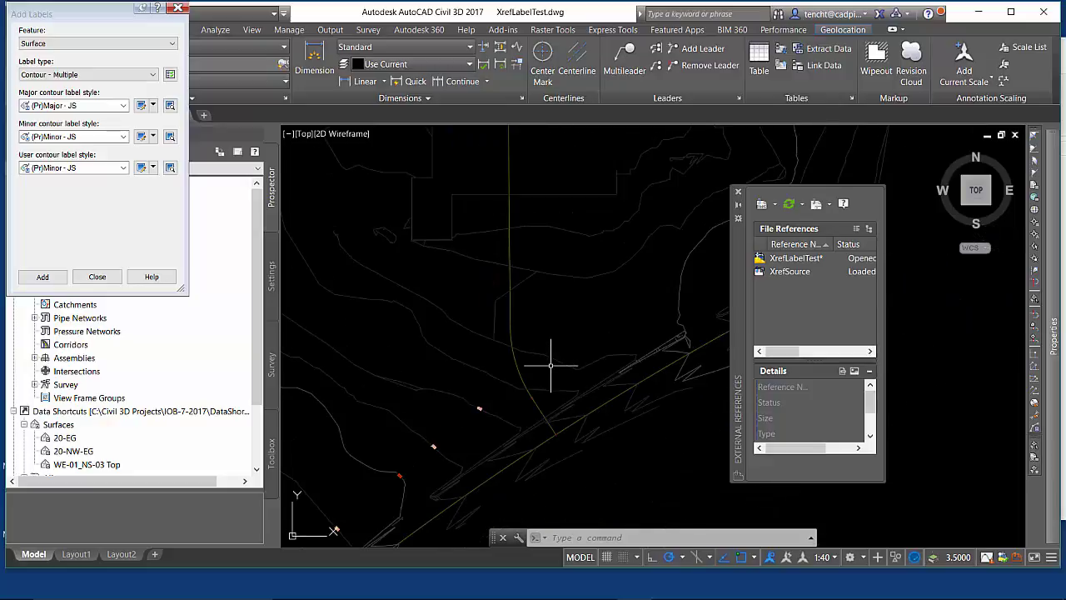
{"action": "scroll", "coordinate": [540, 378], "scroll_direction": "down", "scroll_amount": 2}
Switch Add Labels to feature Alignment with the Multiple Segment label type
{"action": "scroll", "coordinate": [536, 369], "scroll_direction": "up", "scroll_amount": 2}
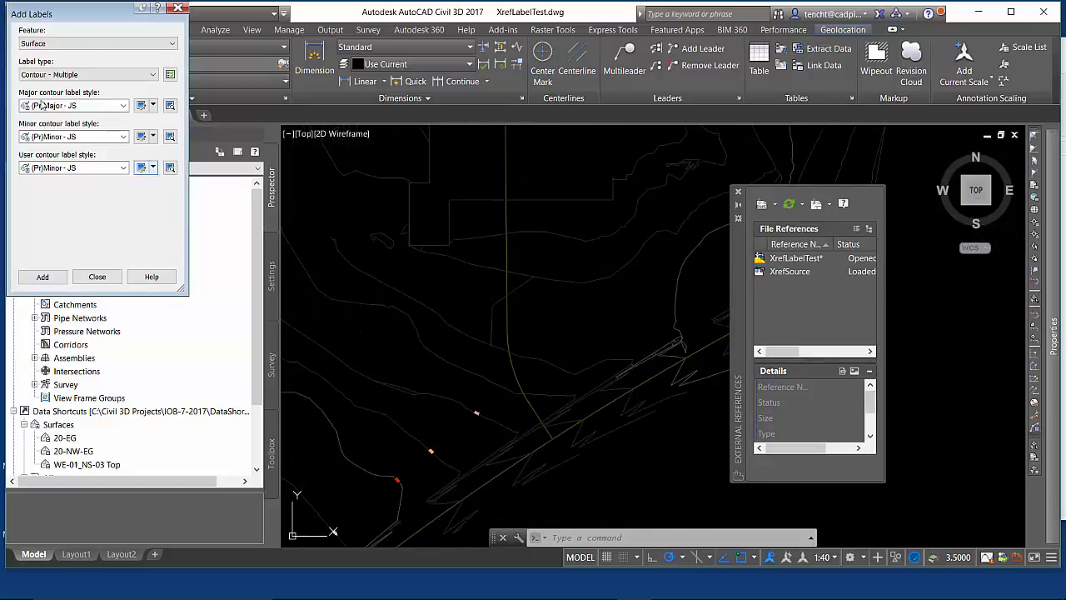
{"action": "left_click", "coordinate": [171, 43]}
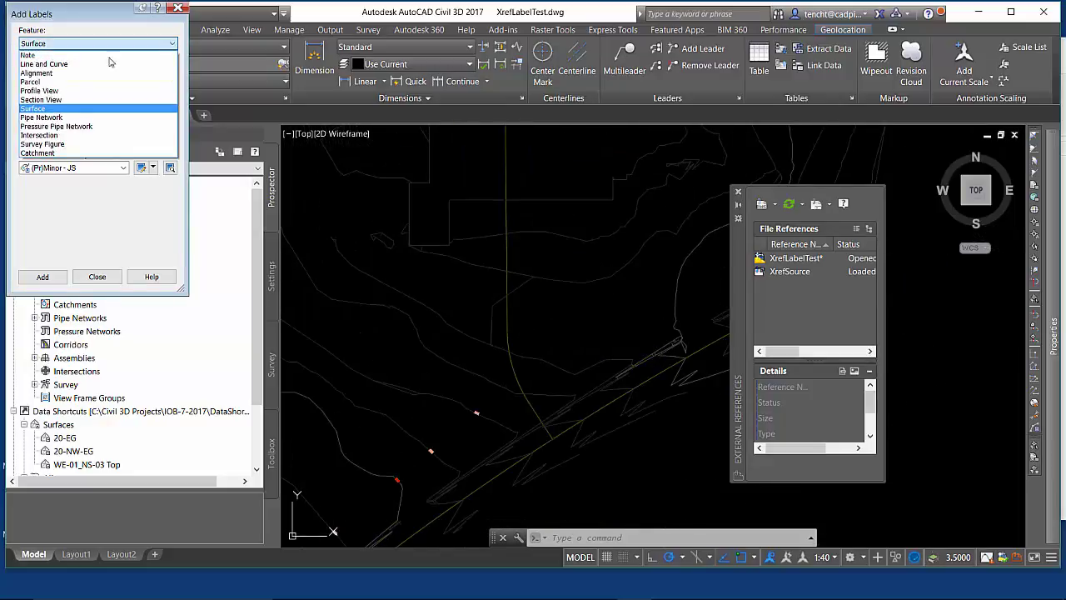
{"action": "left_click", "coordinate": [43, 74]}
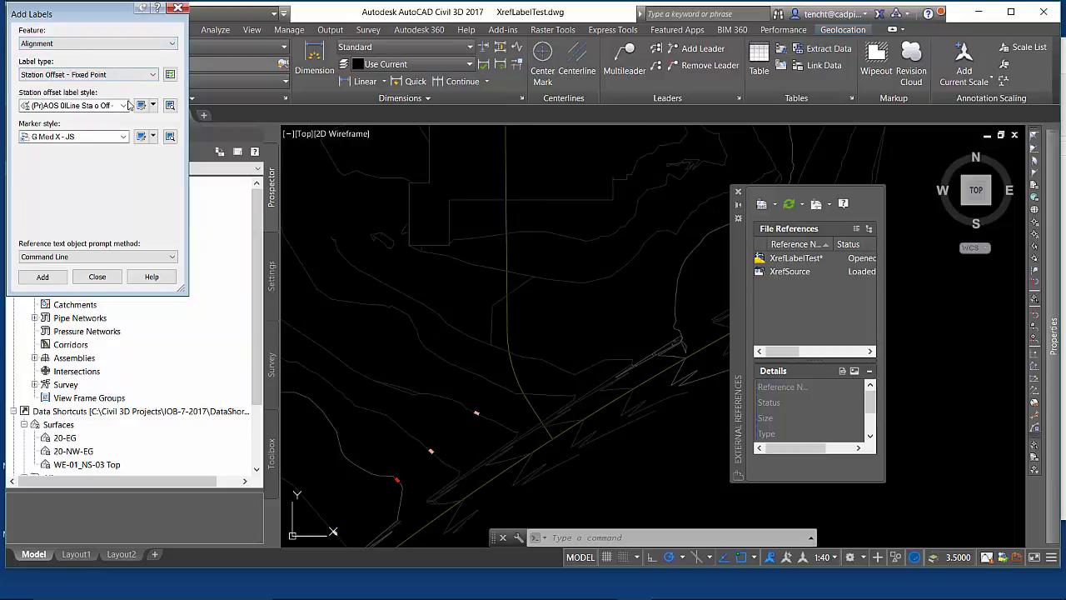
{"action": "left_click", "coordinate": [152, 74]}
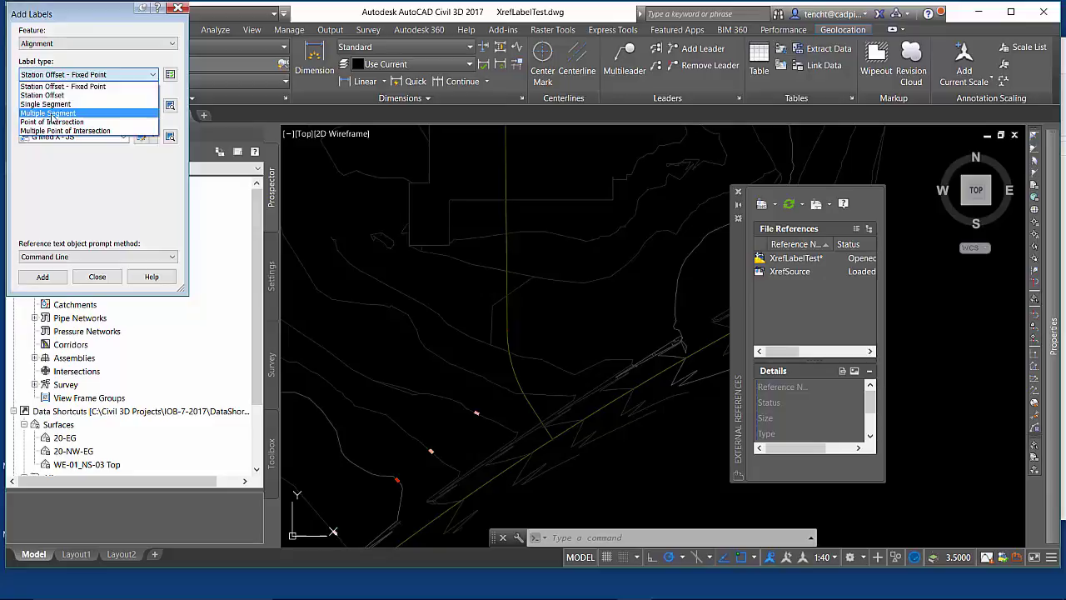
{"action": "left_click", "coordinate": [52, 114]}
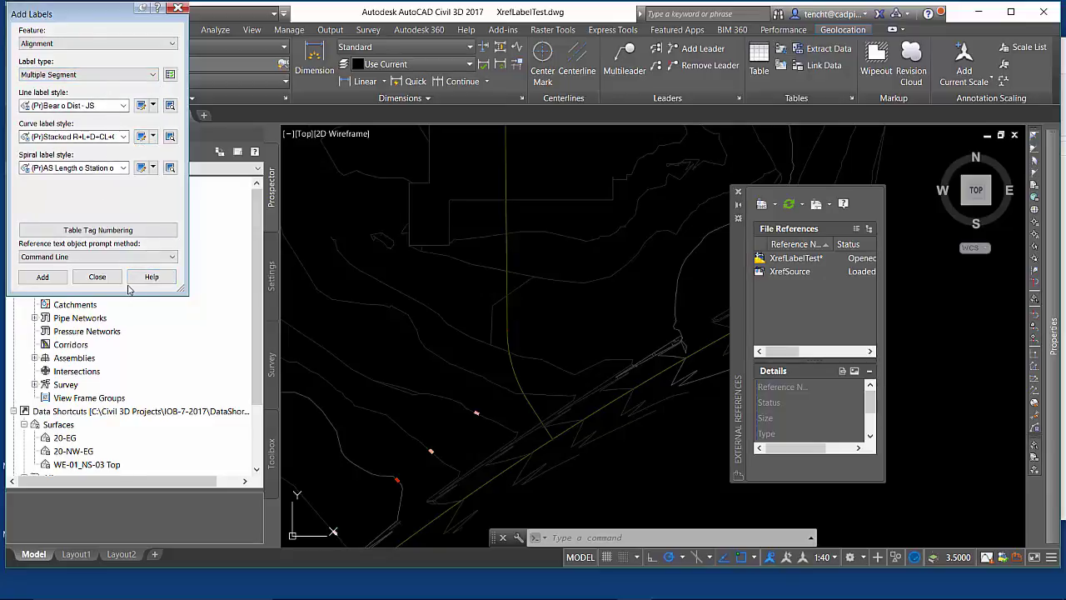
Add multiple-segment labels to the referenced alignment and view its full length
{"action": "left_click", "coordinate": [51, 280]}
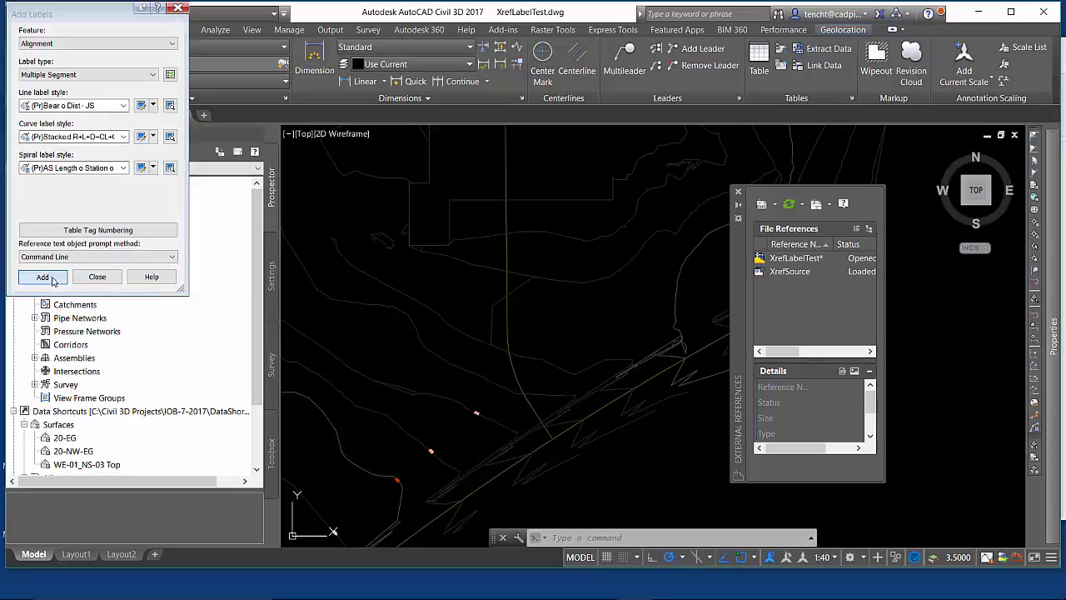
{"action": "left_click", "coordinate": [515, 374]}
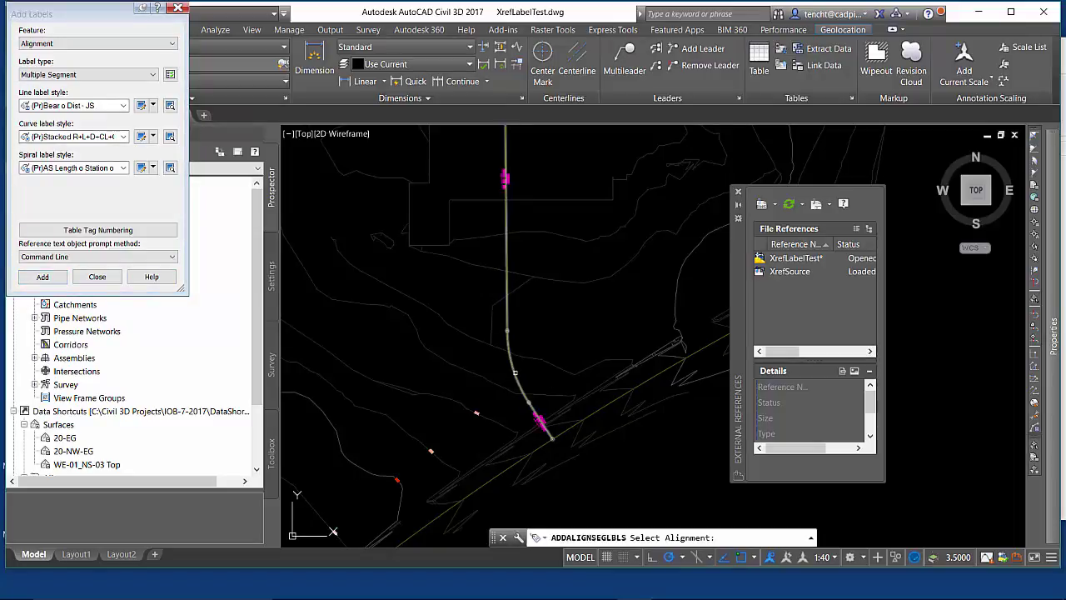
{"action": "mouse_move", "coordinate": [530, 340]}
{"action": "middle_mouse_down"}
{"action": "mouse_move", "coordinate": [538, 400]}
{"action": "mouse_move", "coordinate": [463, 369]}
{"action": "mouse_move", "coordinate": [448, 307]}
{"action": "middle_mouse_up"}
{"action": "scroll", "coordinate": [538, 400], "scroll_direction": "down", "scroll_amount": 2}
{"action": "scroll", "coordinate": [508, 368], "scroll_direction": "up", "scroll_amount": 2}
{"action": "scroll", "coordinate": [463, 368], "scroll_direction": "down", "scroll_amount": 2}
End labelling, select all similar tangent labels, and bring up their context menu
{"action": "left_click", "coordinate": [441, 271]}
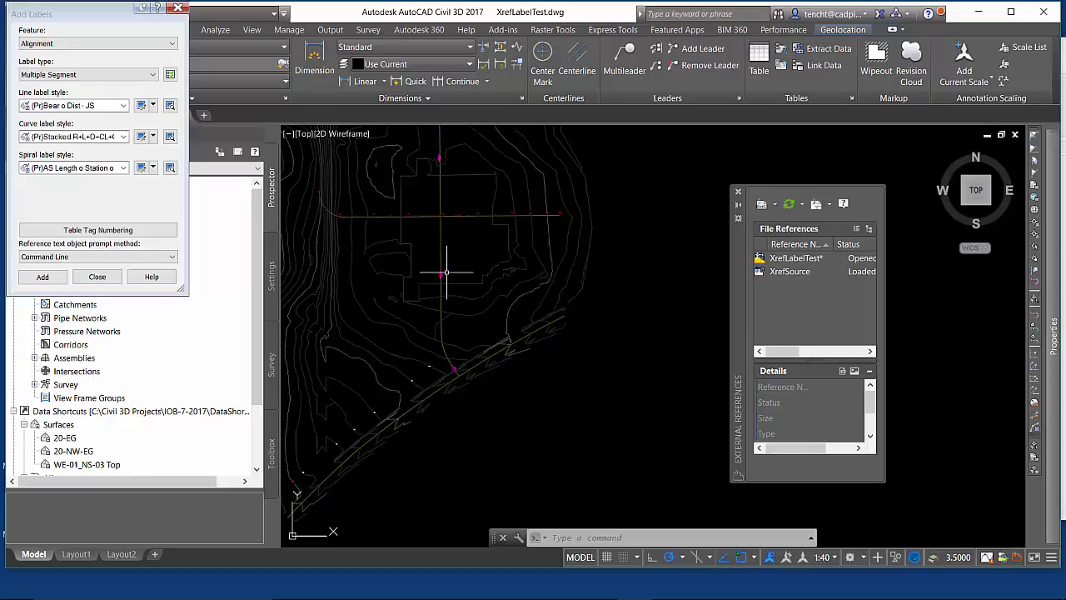
{"action": "left_click", "coordinate": [437, 319]}
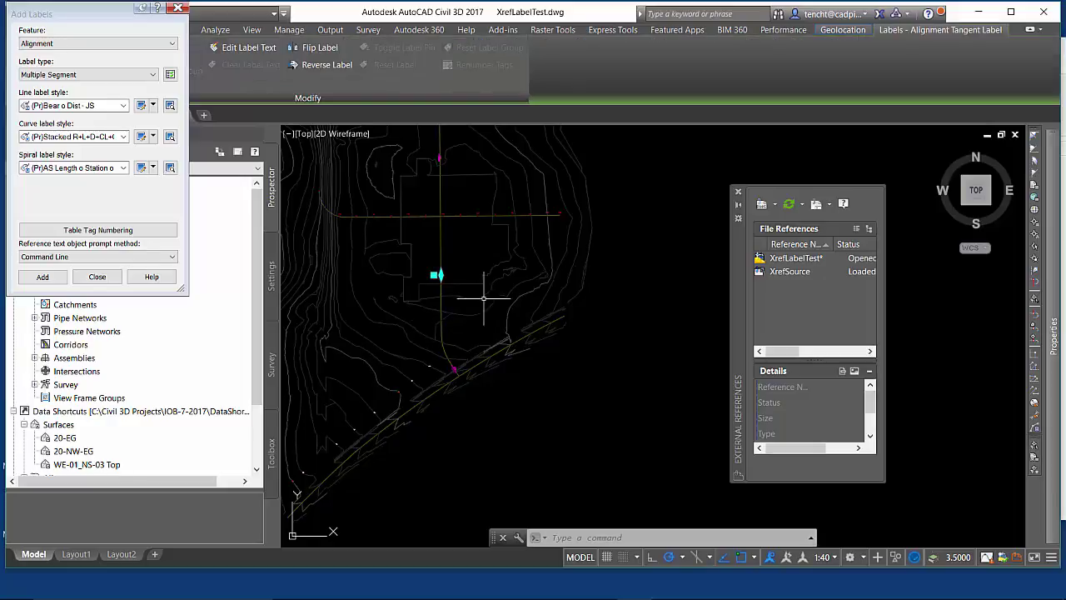
{"action": "right_click", "coordinate": [467, 213]}
{"action": "left_click", "coordinate": [516, 587]}
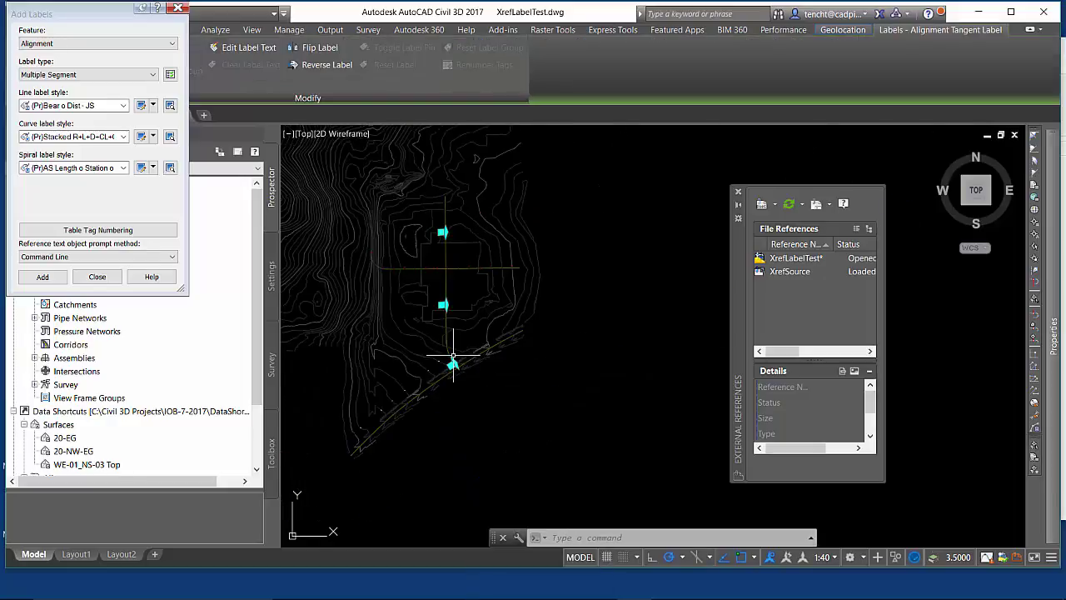
{"action": "middle_click_drag", "start_coordinate": [454, 329], "coordinate": [448, 421]}
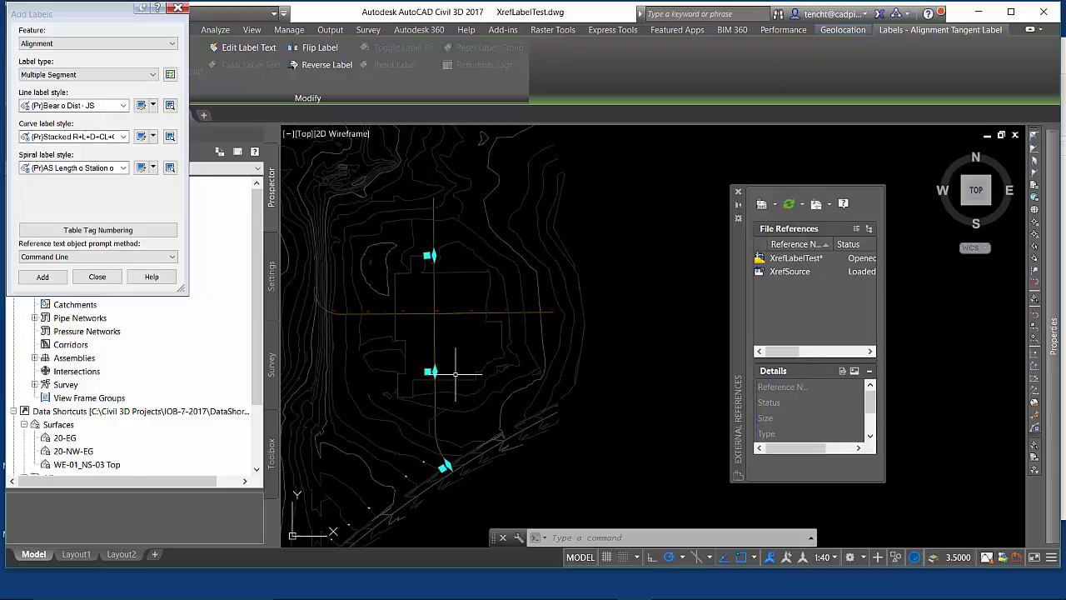
{"action": "right_click", "coordinate": [437, 369]}
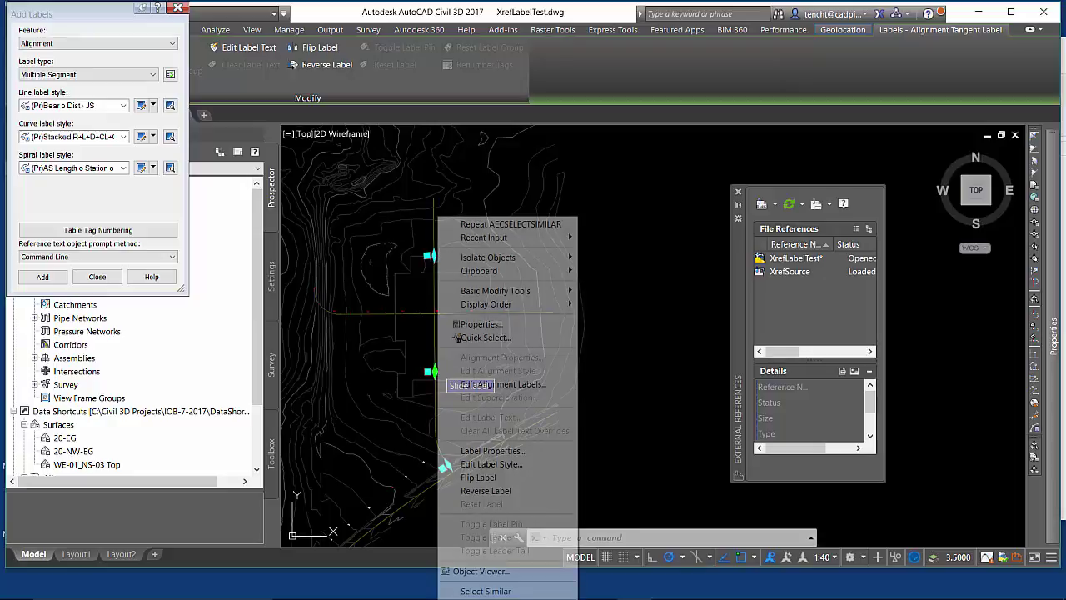
Import and apply the (Fr)Perp Maj Min HPt 100-50 - JS label set to alignment SN-05
{"action": "left_click", "coordinate": [503, 385]}
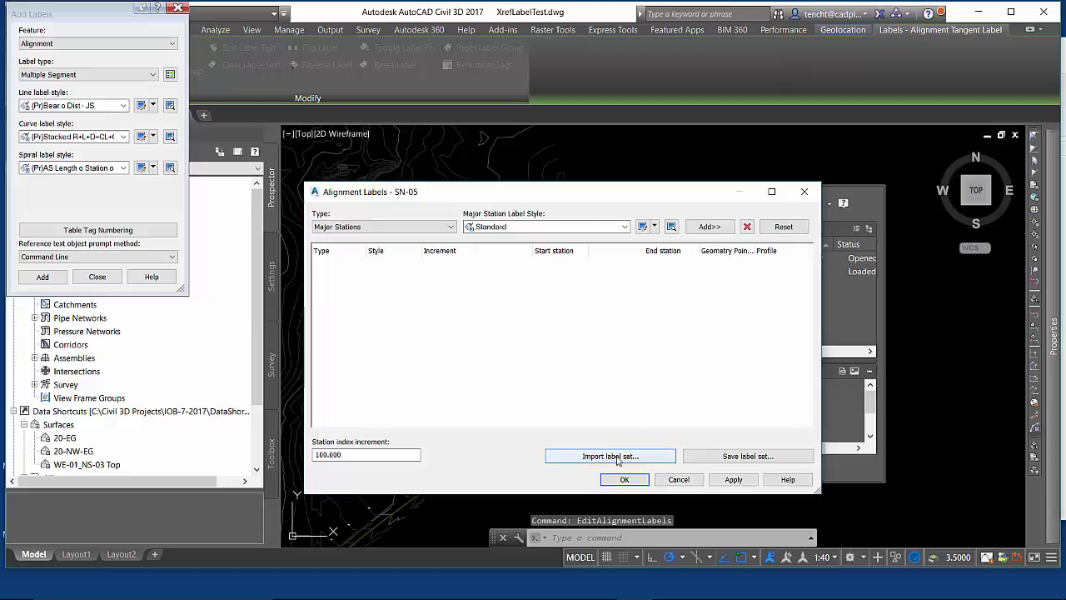
{"action": "left_click", "coordinate": [606, 458]}
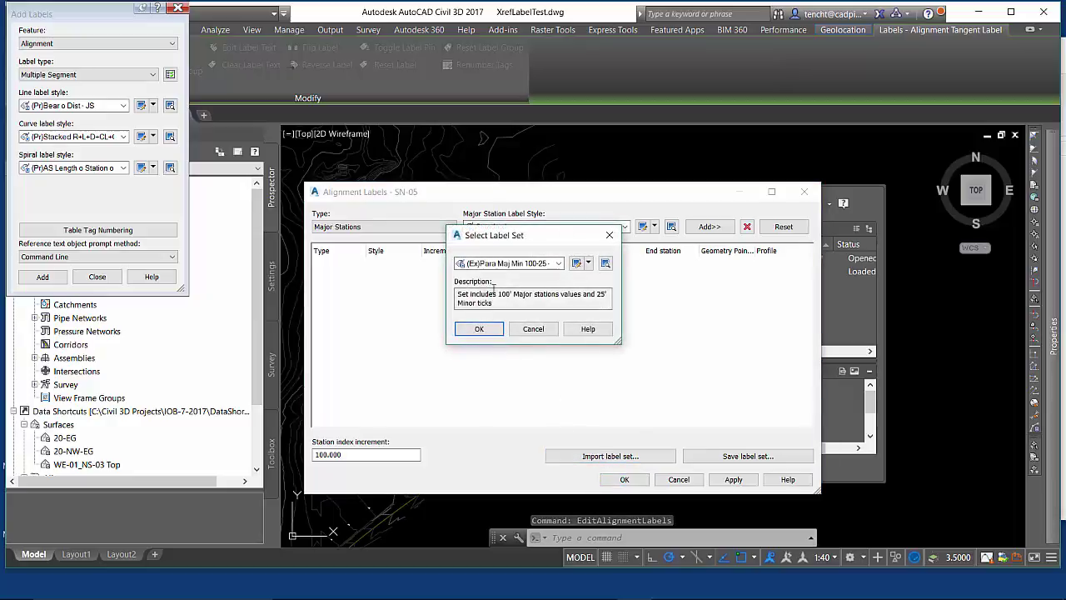
{"action": "left_click", "coordinate": [558, 263]}
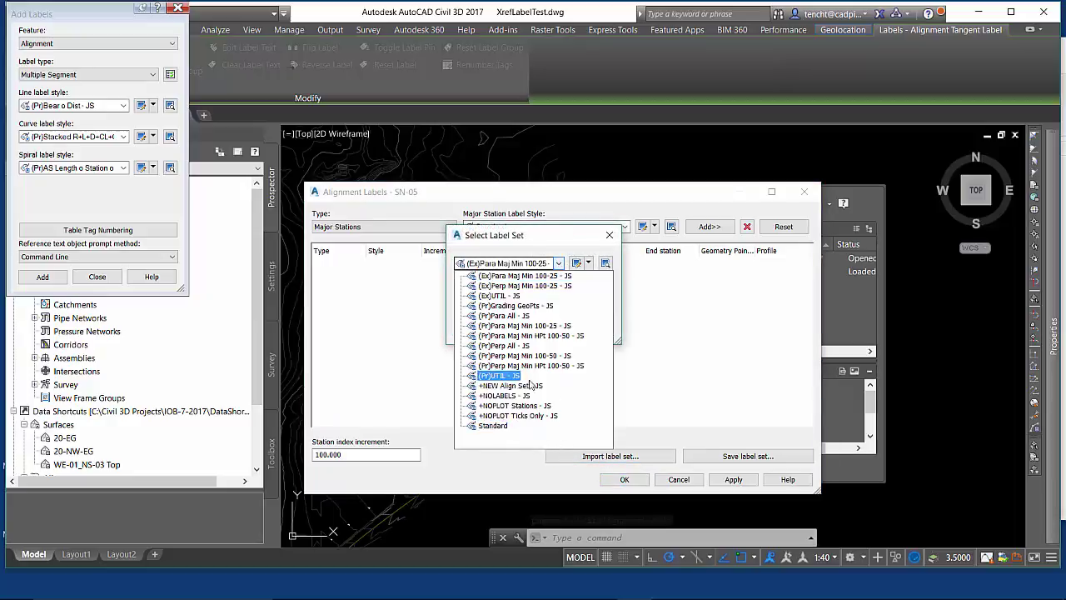
{"action": "left_click", "coordinate": [502, 365]}
{"action": "left_click", "coordinate": [472, 331]}
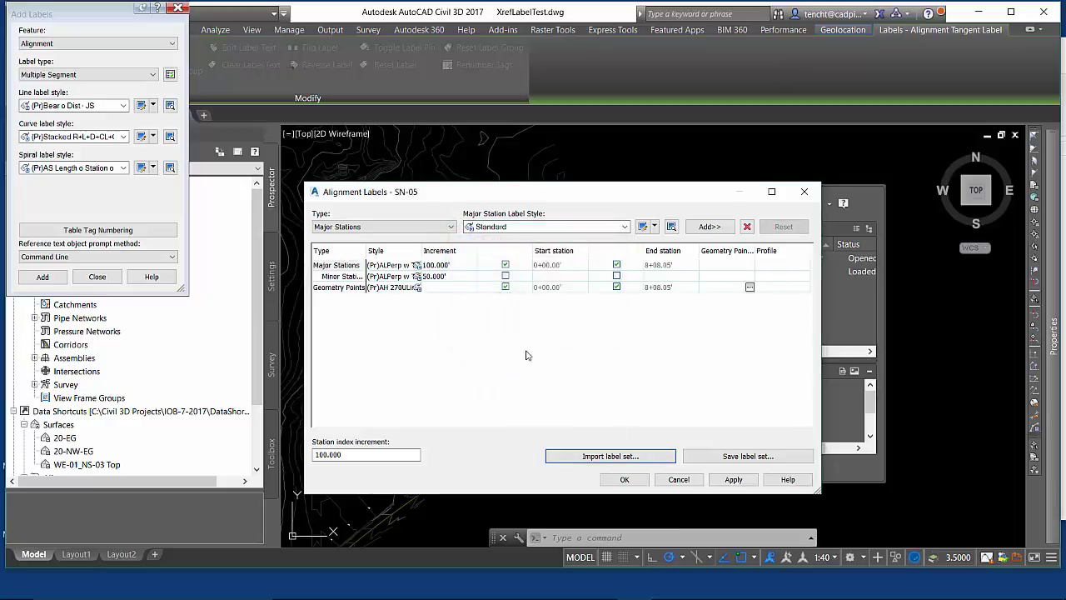
{"action": "left_click", "coordinate": [739, 483]}
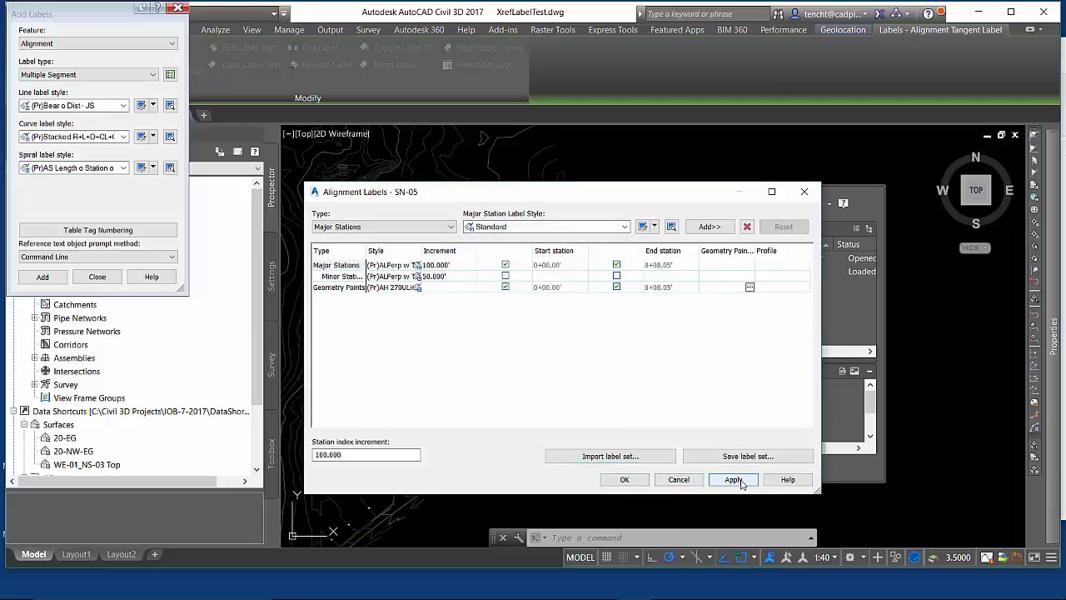
{"action": "left_click", "coordinate": [625, 481]}
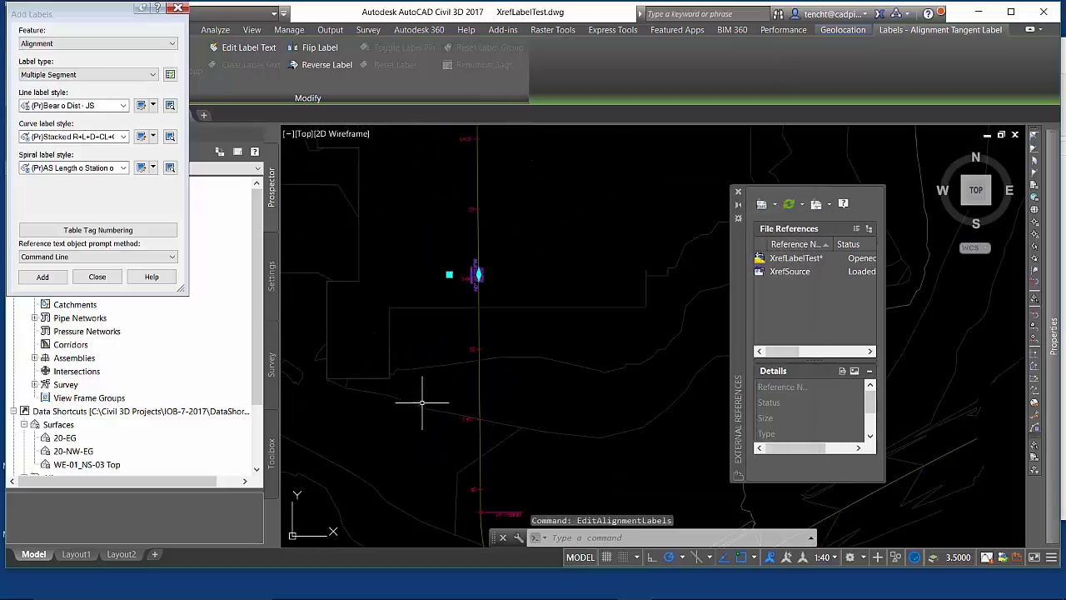
Zoom in on the alignment and set the annotation scale to 1:100
{"action": "scroll", "coordinate": [411, 405], "scroll_direction": "up", "scroll_amount": 3}
{"action": "scroll", "coordinate": [504, 388], "scroll_direction": "up", "scroll_amount": 2}
{"action": "scroll", "coordinate": [507, 466], "scroll_direction": "down", "scroll_amount": 3}
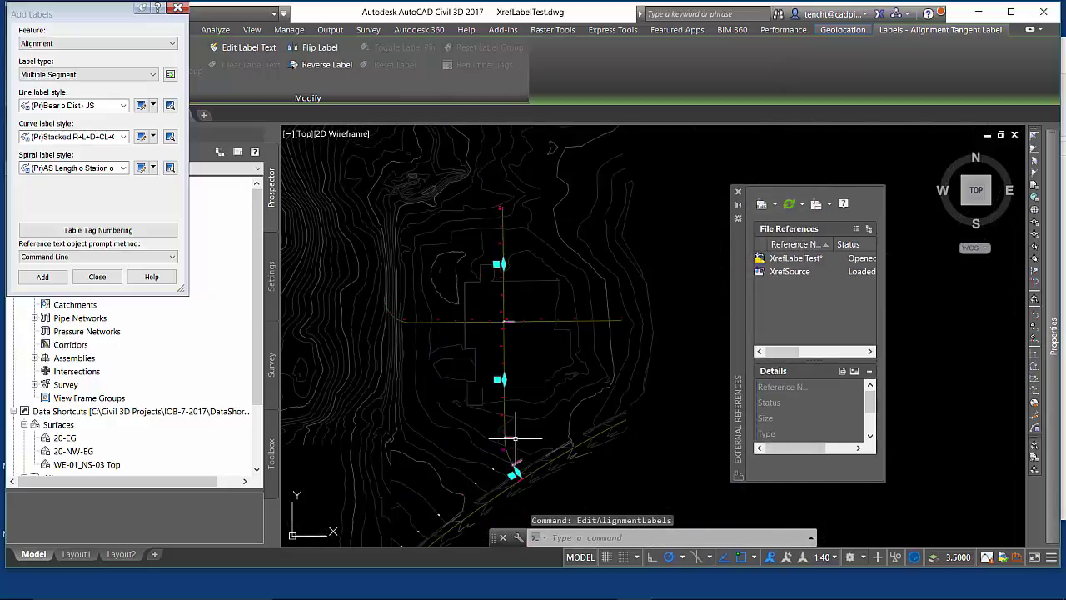
{"action": "scroll", "coordinate": [507, 374], "scroll_direction": "up", "scroll_amount": 3}
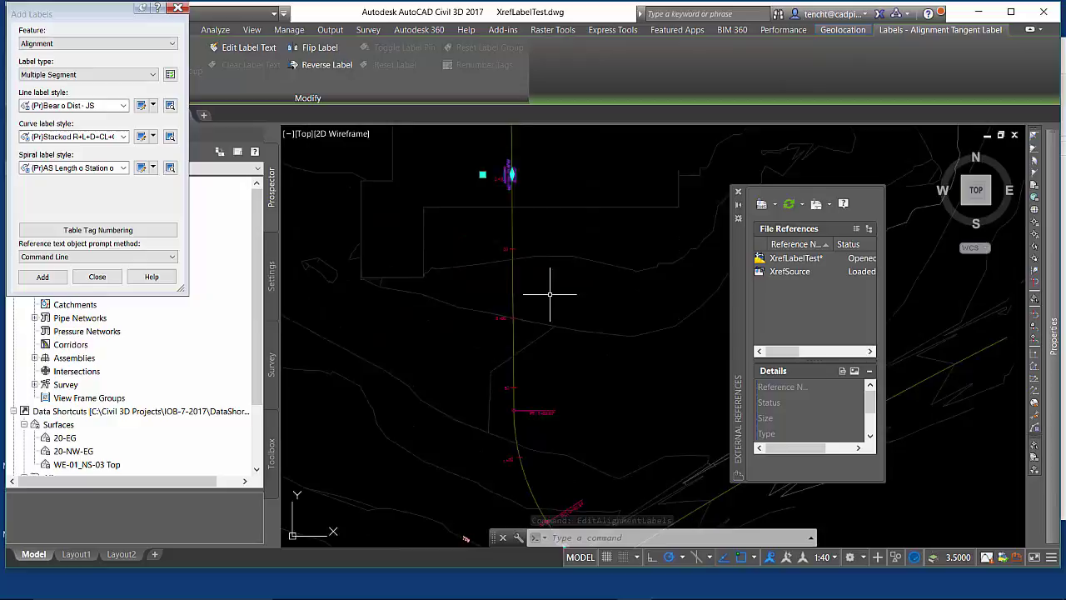
{"action": "scroll", "coordinate": [553, 309], "scroll_direction": "down", "scroll_amount": 3}
{"action": "scroll", "coordinate": [533, 367], "scroll_direction": "up", "scroll_amount": 1}
{"action": "scroll", "coordinate": [504, 358], "scroll_direction": "up", "scroll_amount": 3}
{"action": "scroll", "coordinate": [583, 333], "scroll_direction": "up", "scroll_amount": 2}
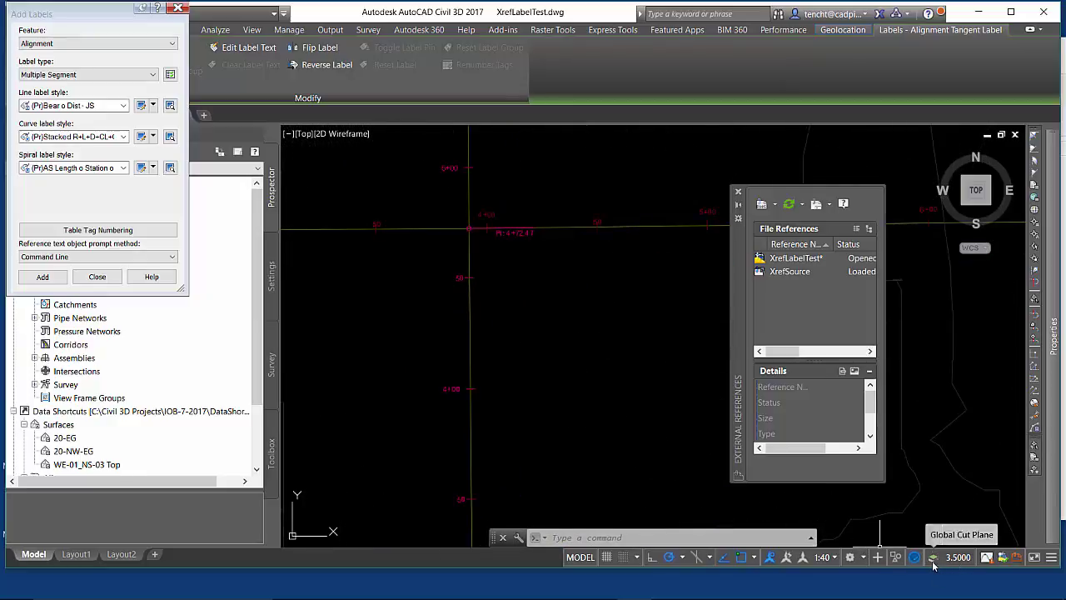
{"action": "left_click", "coordinate": [835, 557]}
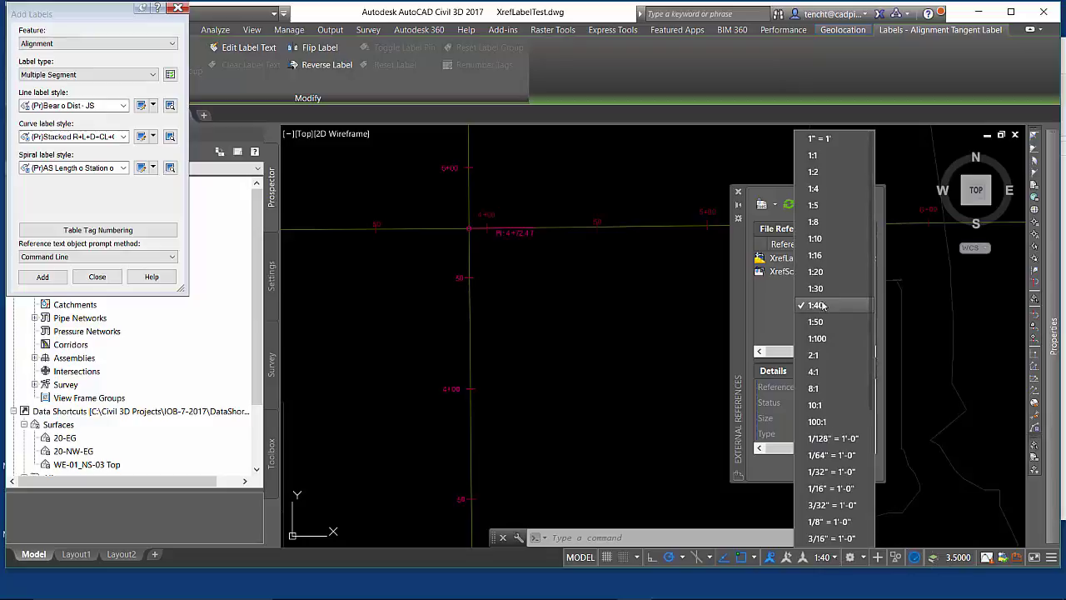
{"action": "left_click", "coordinate": [817, 338]}
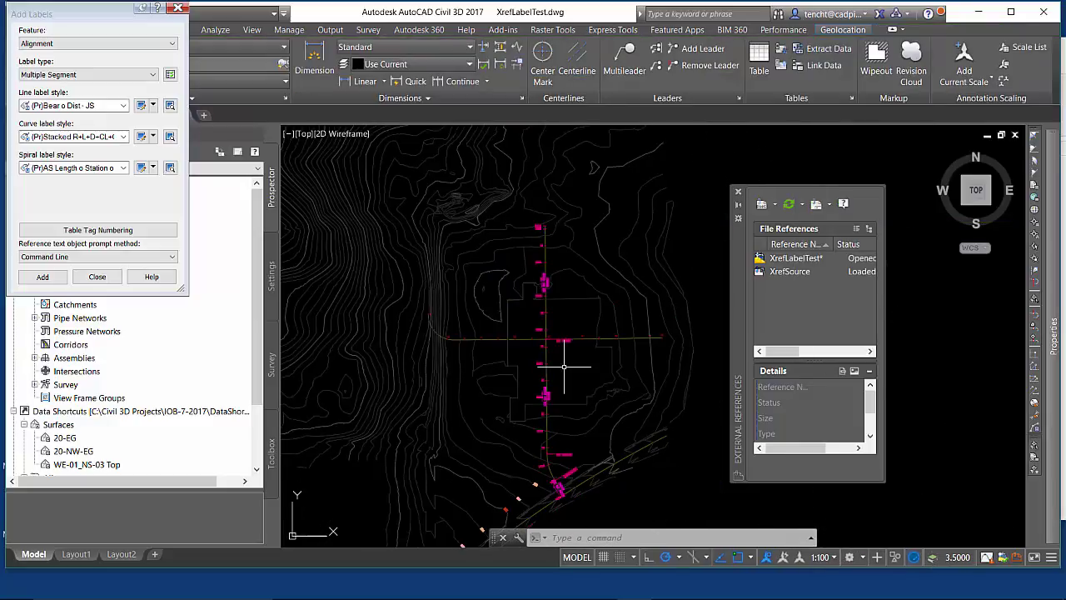
{"action": "scroll", "coordinate": [565, 367], "scroll_direction": "up", "scroll_amount": 3}
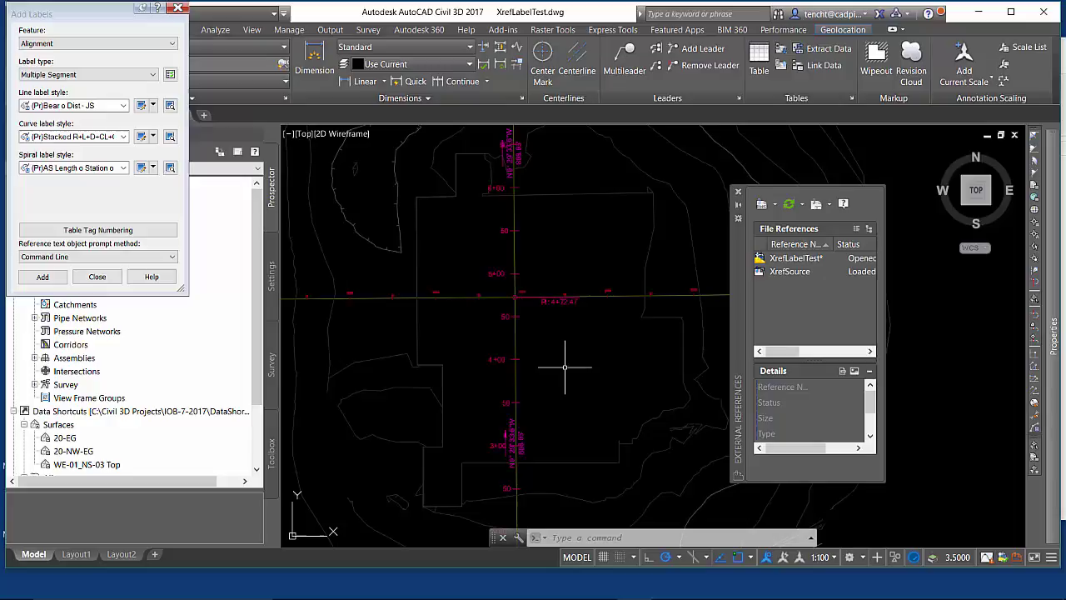
Delete the three selected tangent labels and zoom to review the remaining station labels
{"action": "left_click", "coordinate": [524, 435]}
{"action": "key", "text": "Delete"}
{"action": "scroll", "coordinate": [595, 398], "scroll_direction": "down", "scroll_amount": 3}
{"action": "scroll", "coordinate": [583, 383], "scroll_direction": "up", "scroll_amount": 2}
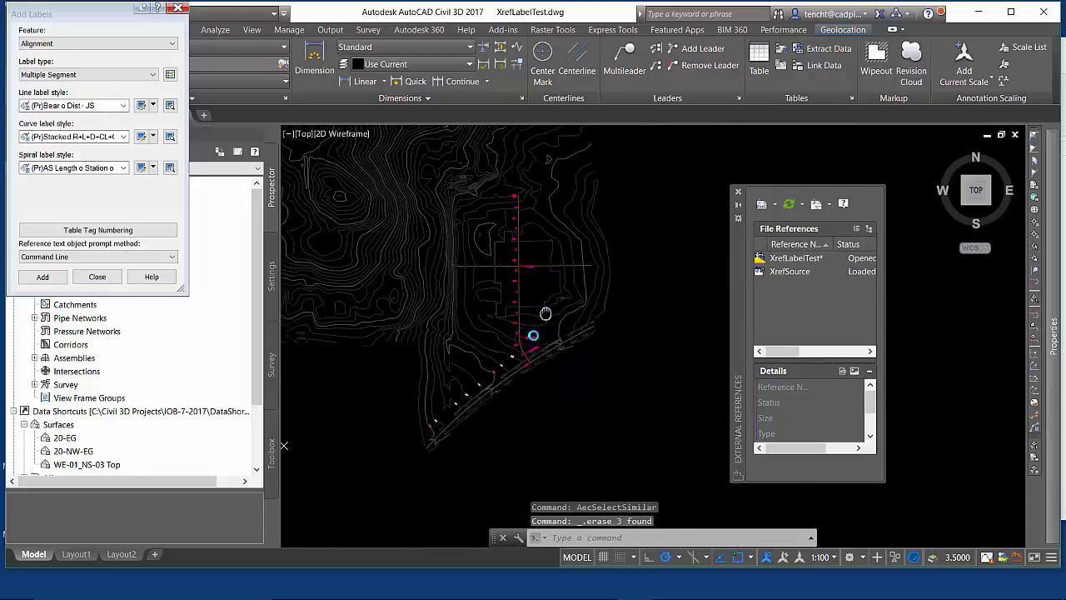
{"action": "scroll", "coordinate": [525, 350], "scroll_direction": "up", "scroll_amount": 1}
{"action": "scroll", "coordinate": [512, 366], "scroll_direction": "up", "scroll_amount": 1}
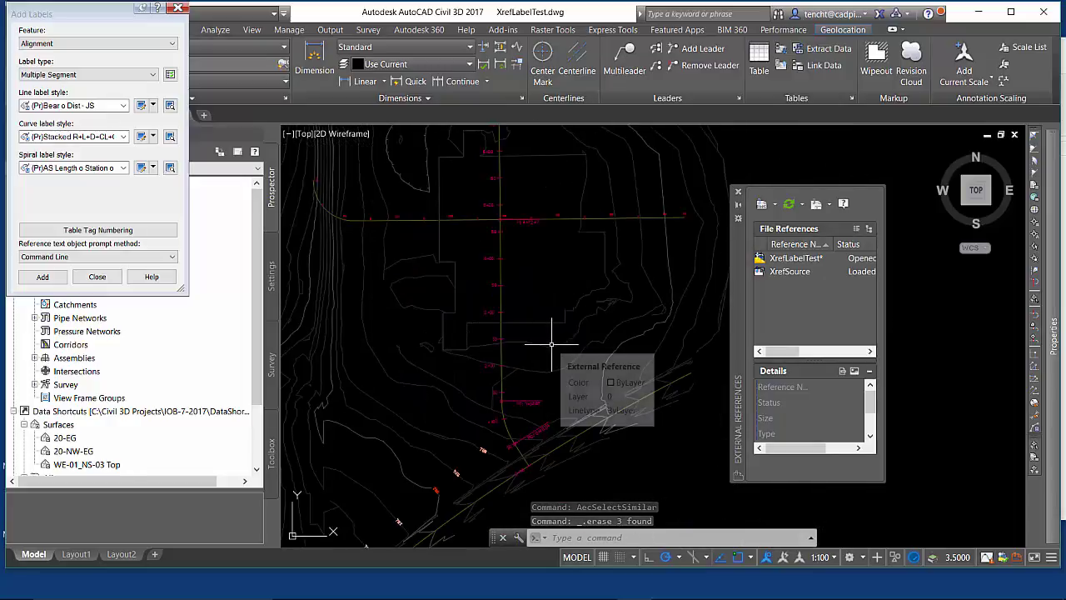